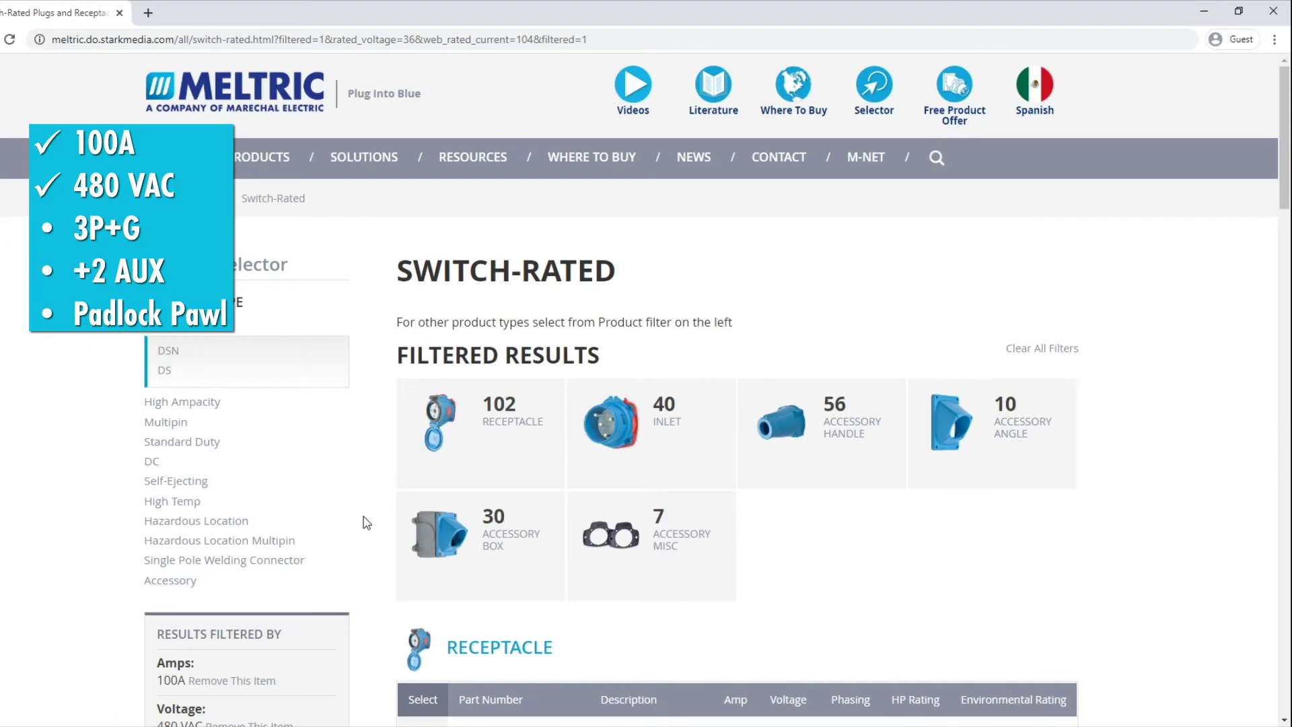
Step: Tick the 3P+G phasing, +2 AUX contacts and Padlock Pawl filters so six receptacles remain
{"action": "scroll", "coordinate": [366, 523], "scroll_direction": "down", "scroll_amount": 6}
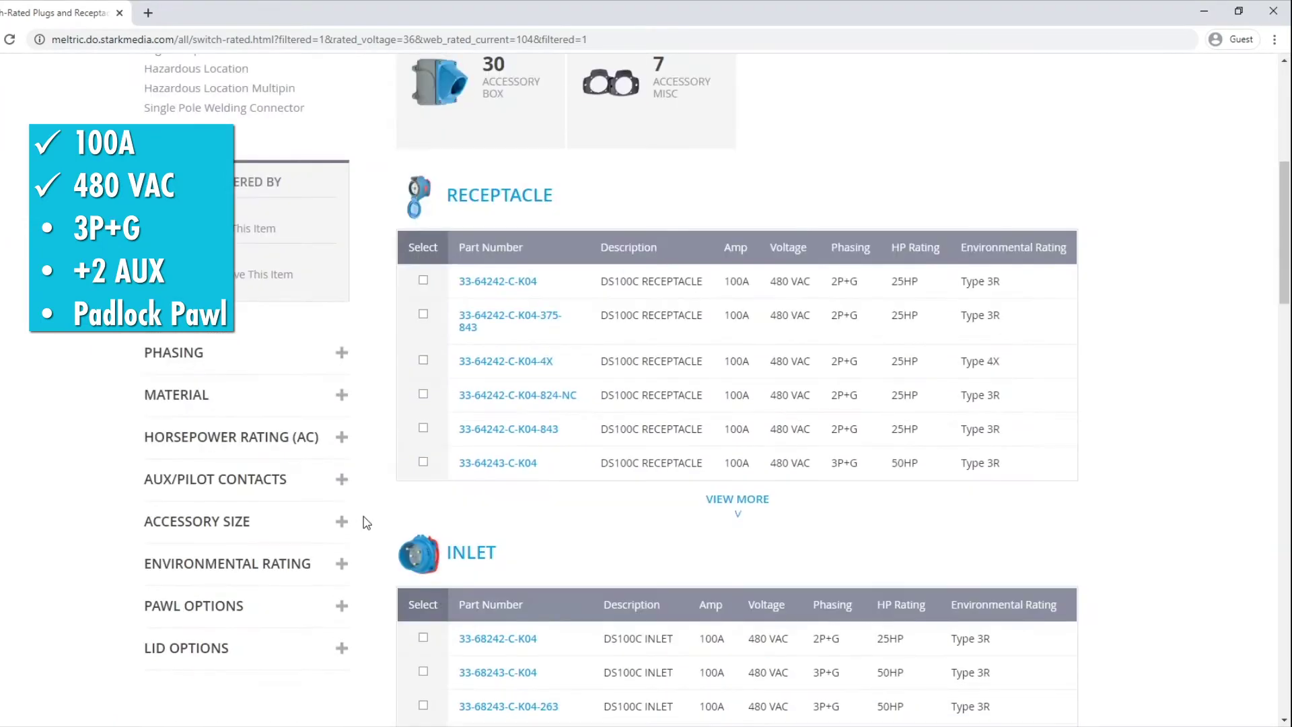
{"action": "left_click", "coordinate": [342, 354]}
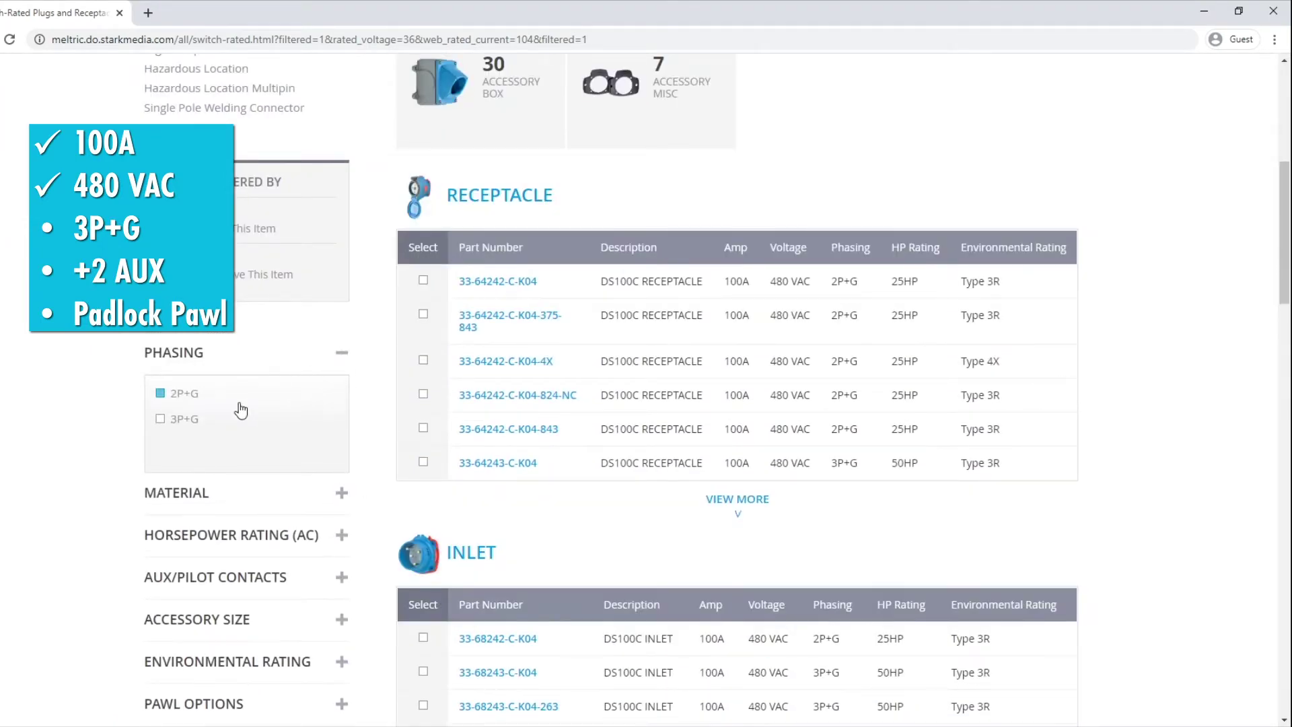
{"action": "left_click", "coordinate": [189, 423]}
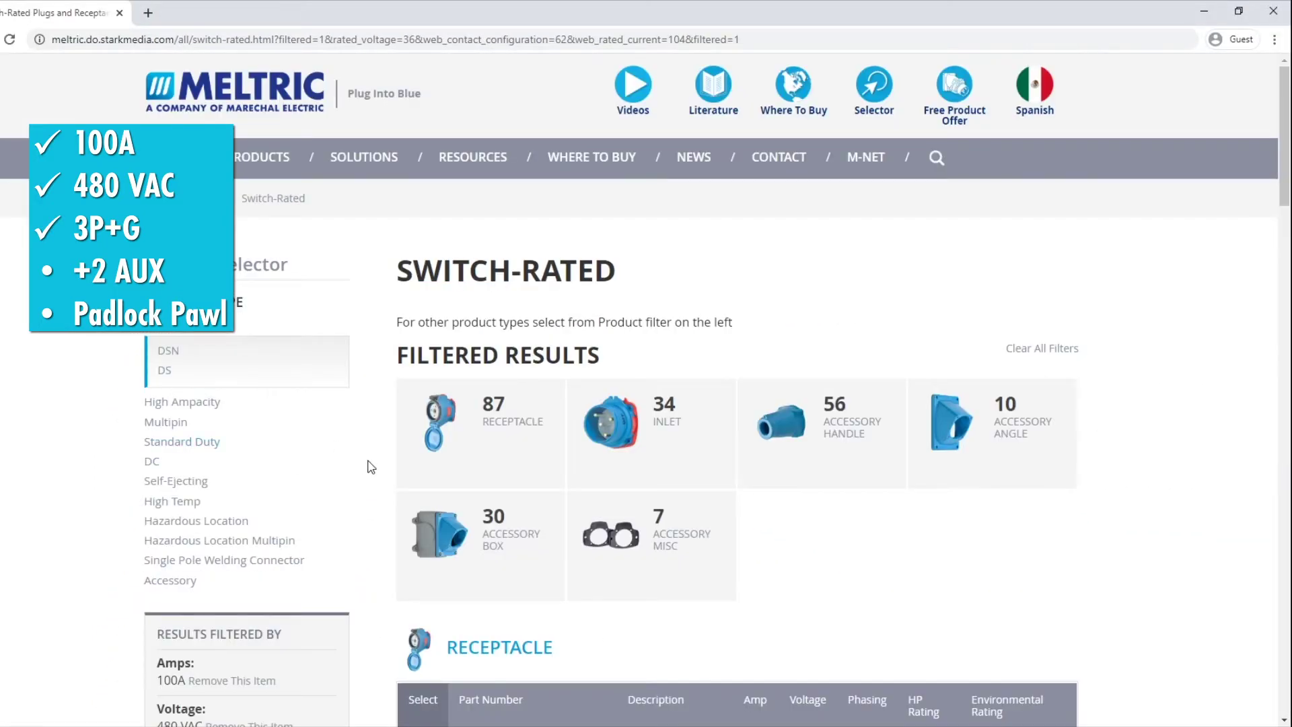
{"action": "scroll", "coordinate": [371, 466], "scroll_direction": "down", "scroll_amount": 8}
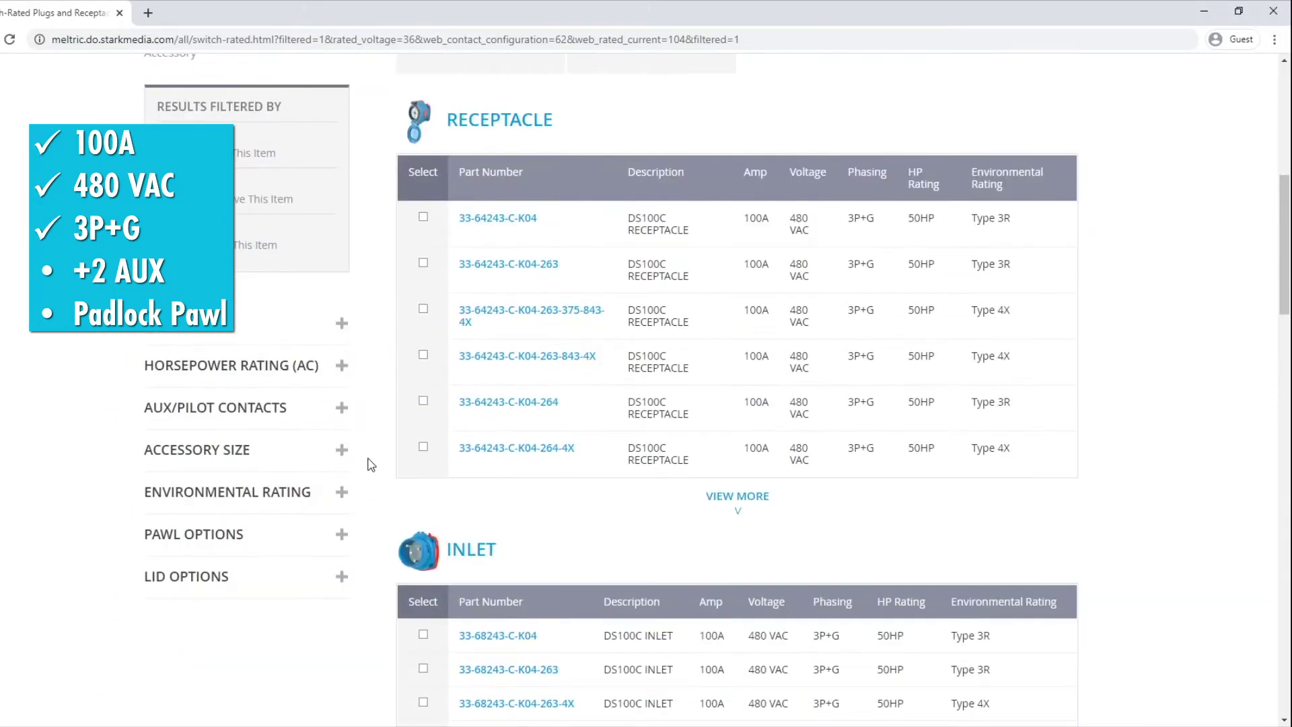
{"action": "left_click", "coordinate": [339, 407]}
{"action": "left_click", "coordinate": [190, 476]}
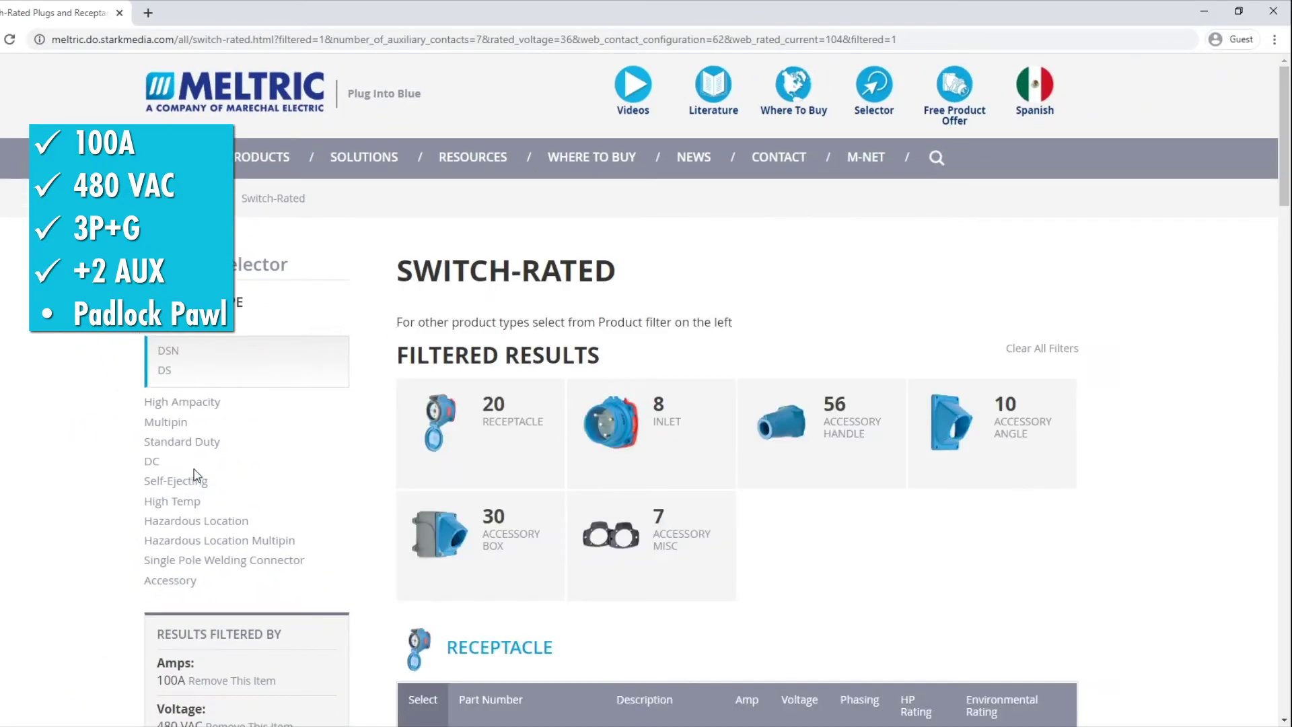
{"action": "scroll", "coordinate": [368, 480], "scroll_direction": "down", "scroll_amount": 8}
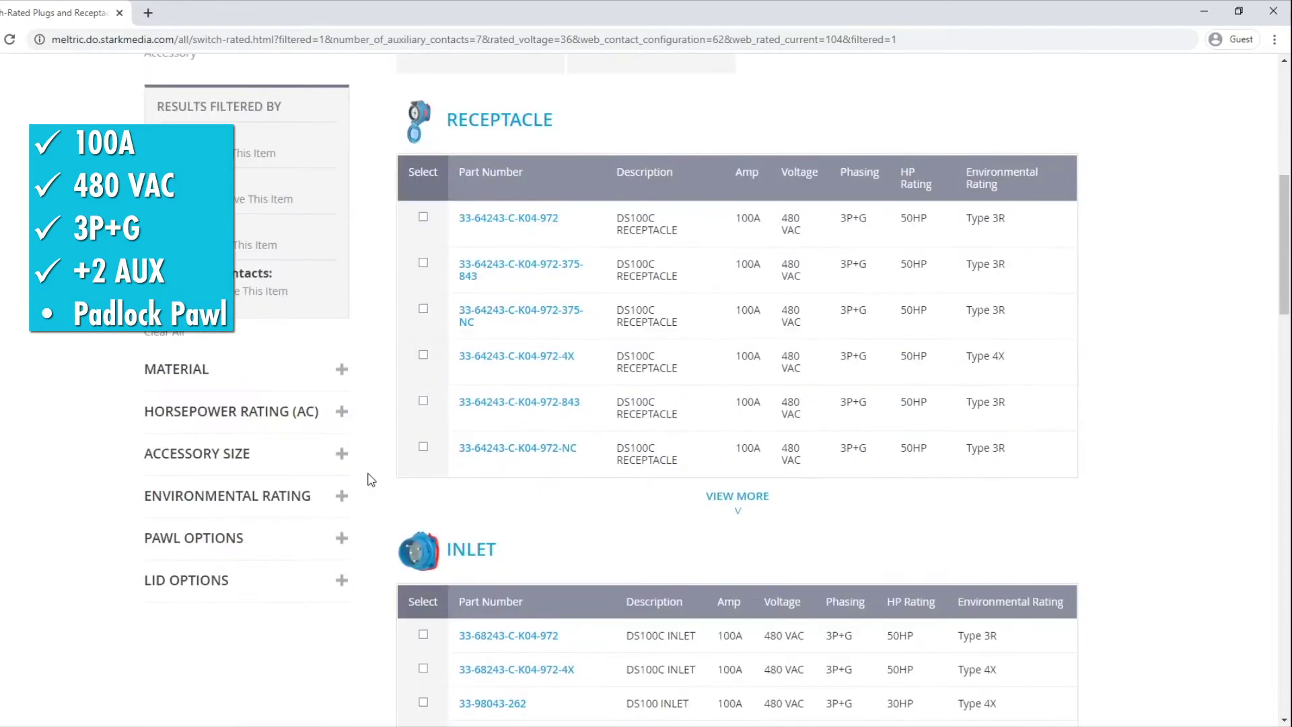
{"action": "left_click", "coordinate": [341, 538]}
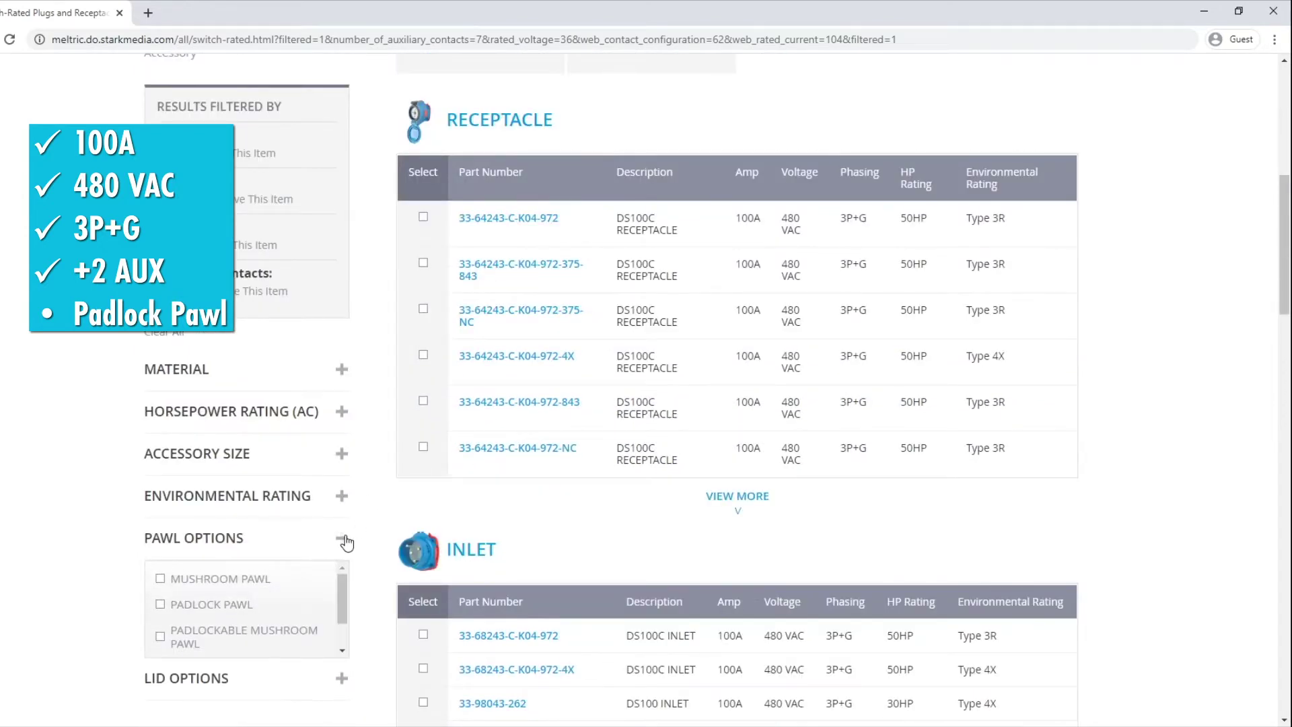
{"action": "left_click", "coordinate": [195, 604]}
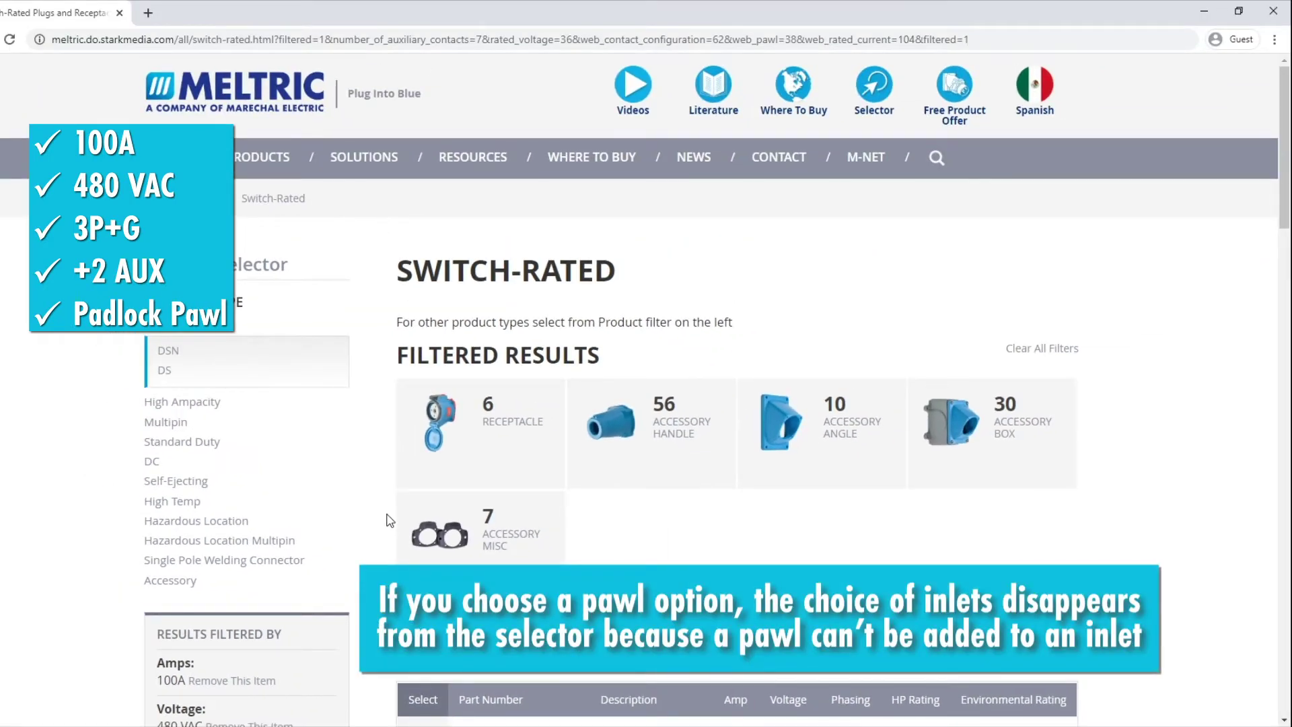
Step: Add receptacle 33-64243-C-K04-972-843 to the quote request from its product page, then return to the results
{"action": "scroll", "coordinate": [388, 522], "scroll_direction": "down", "scroll_amount": 5}
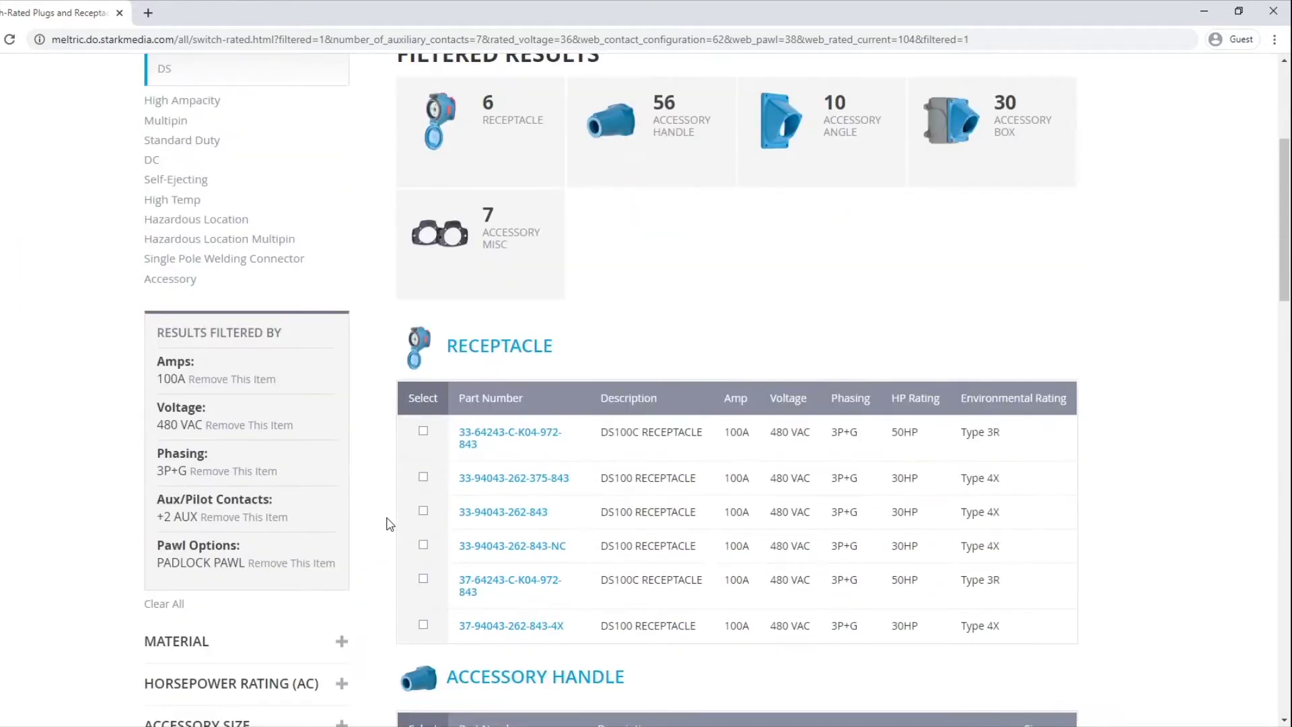
{"action": "scroll", "coordinate": [388, 523], "scroll_direction": "down", "scroll_amount": 1}
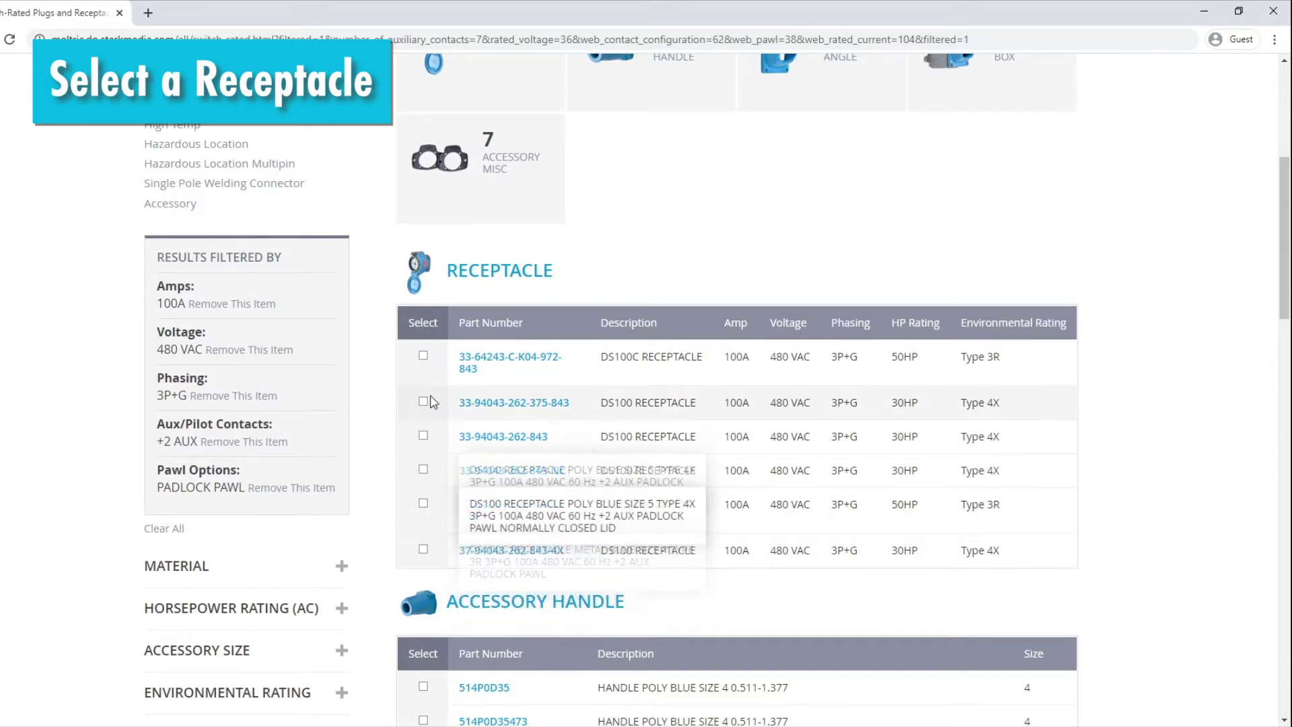
{"action": "mouse_move", "coordinate": [464, 369]}
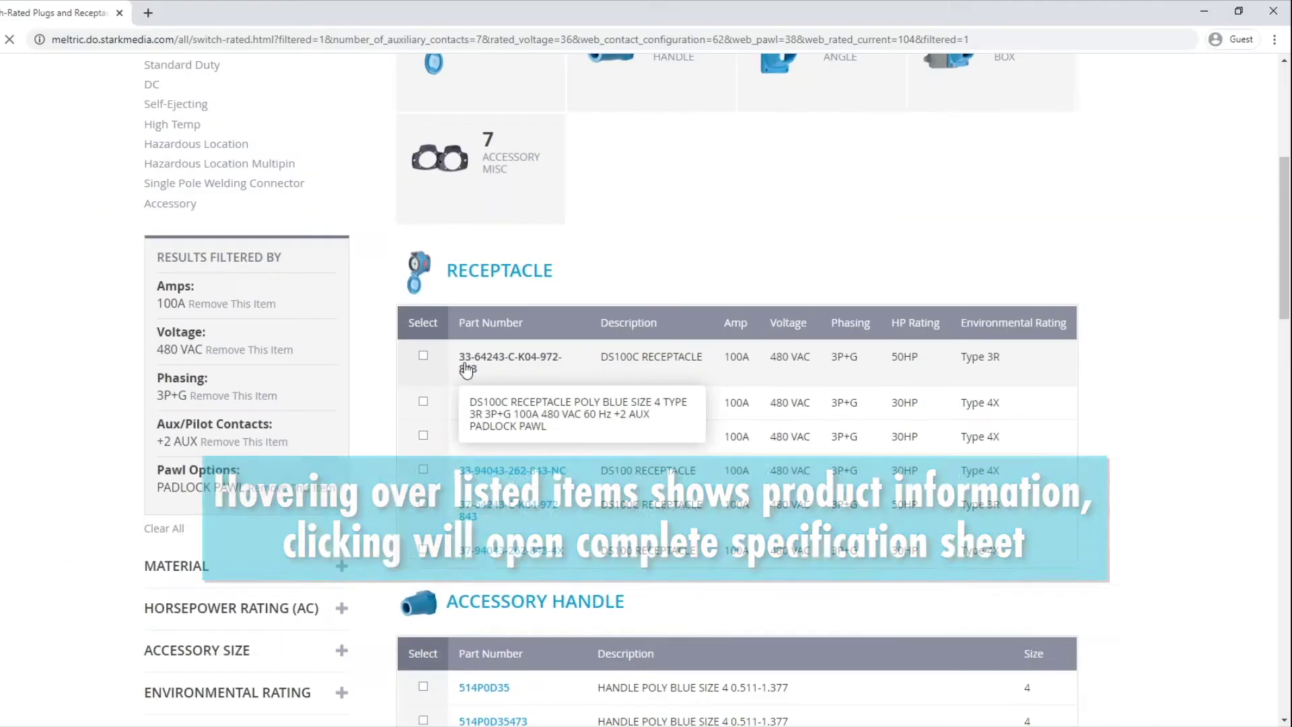
{"action": "left_click", "coordinate": [404, 282]}
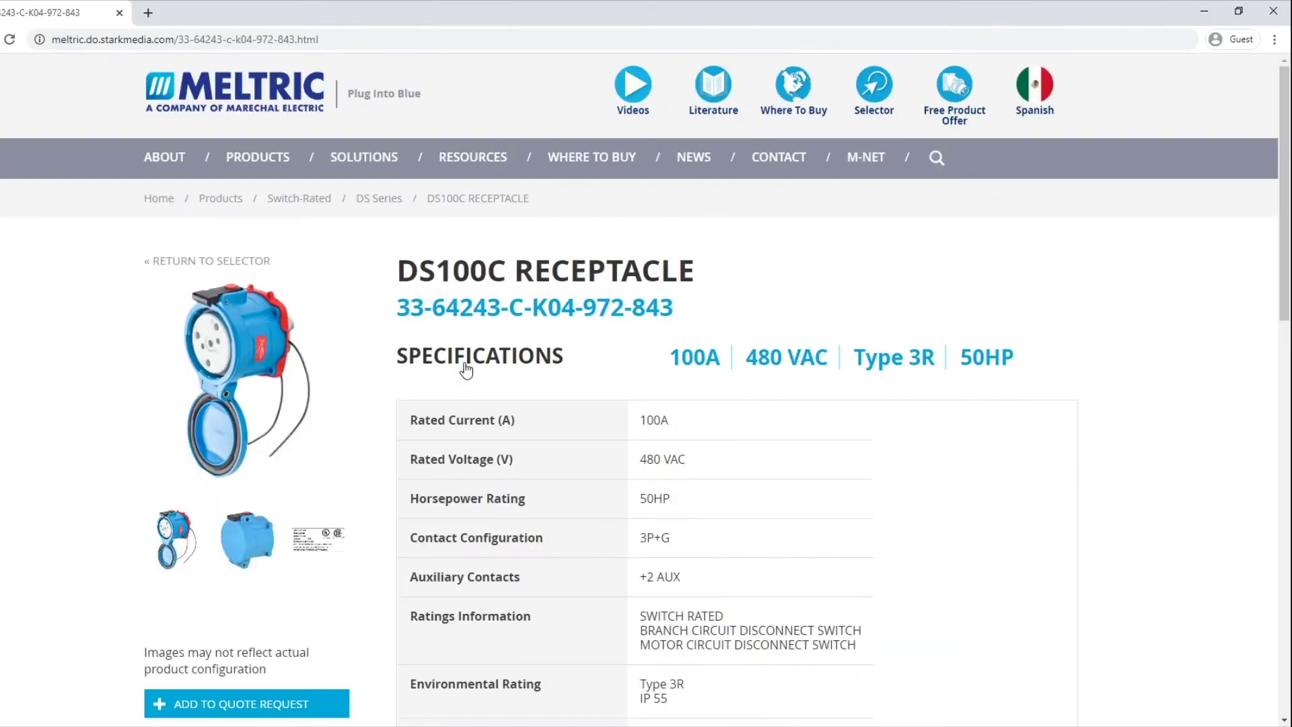
{"action": "scroll", "coordinate": [447, 458], "scroll_direction": "down", "scroll_amount": 2}
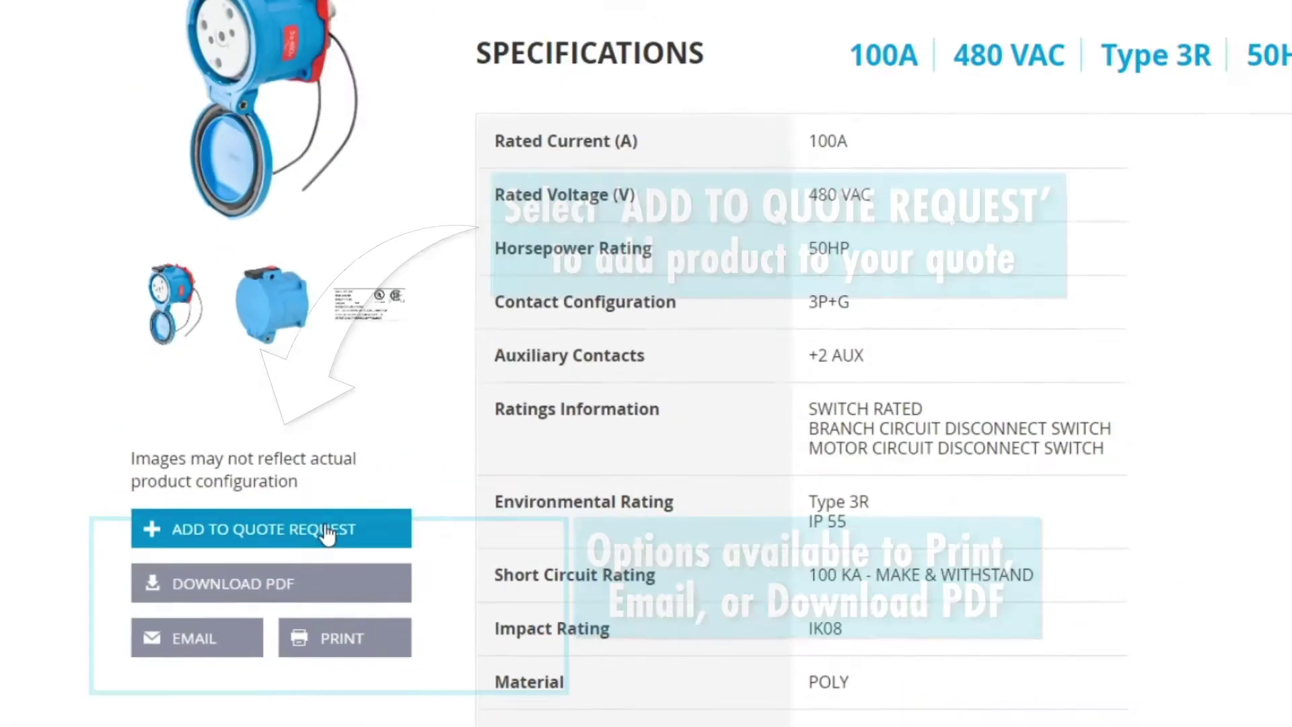
{"action": "left_click", "coordinate": [417, 479]}
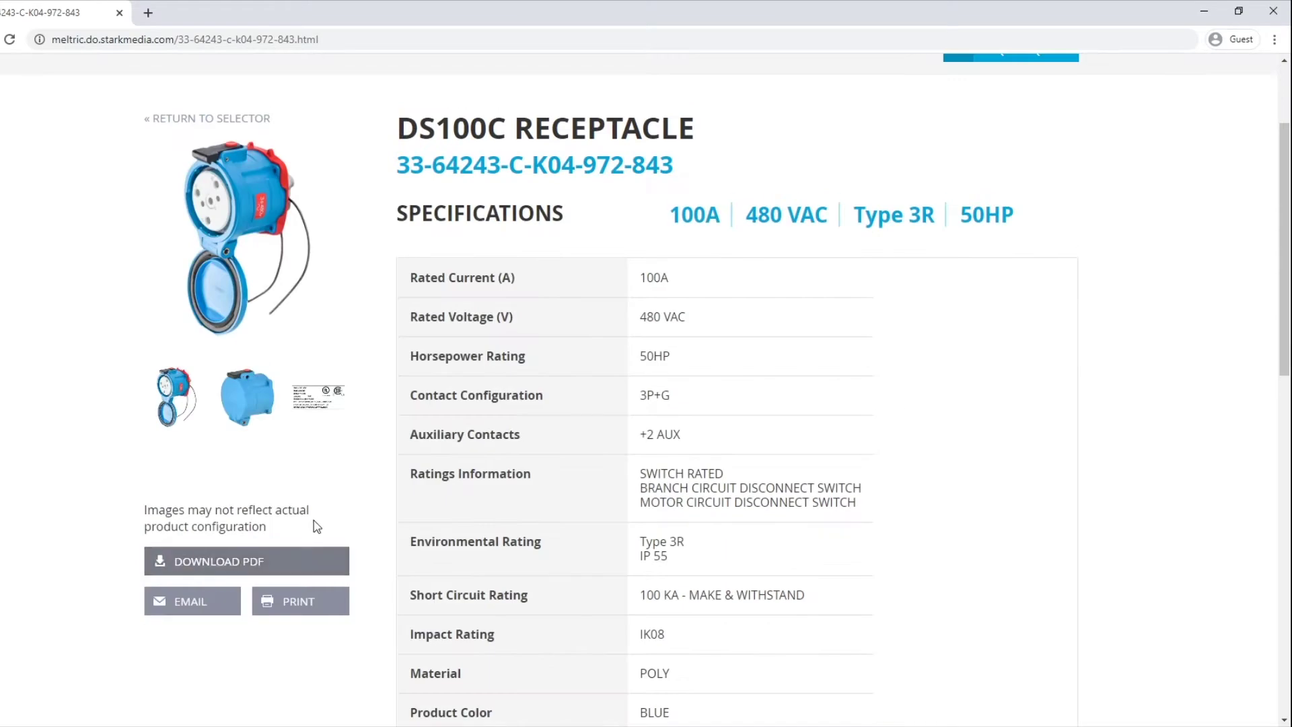
{"action": "scroll", "coordinate": [416, 498], "scroll_direction": "up", "scroll_amount": 1}
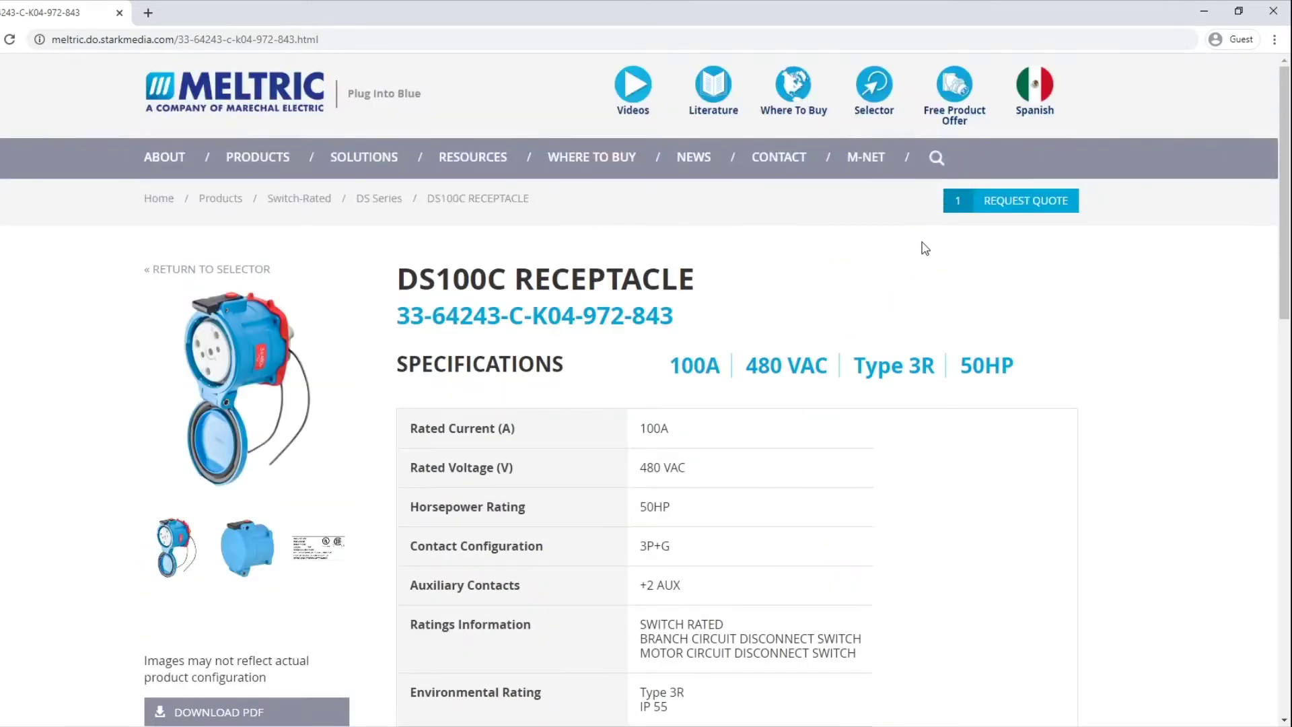
{"action": "left_click", "coordinate": [266, 269]}
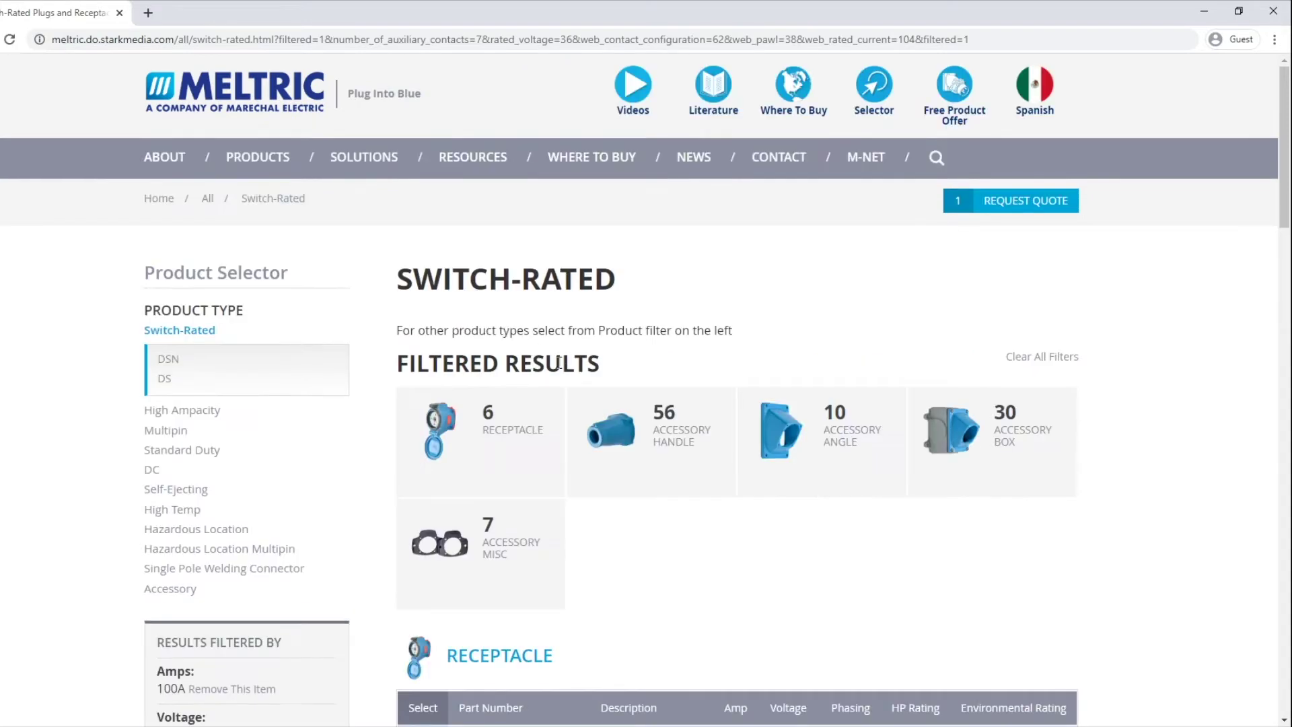
Step: Remove the Pawl Options filter, add inlet 33-68243-C-K04-972 to the quote, and return to the selector
{"action": "scroll", "coordinate": [559, 363], "scroll_direction": "down", "scroll_amount": 4}
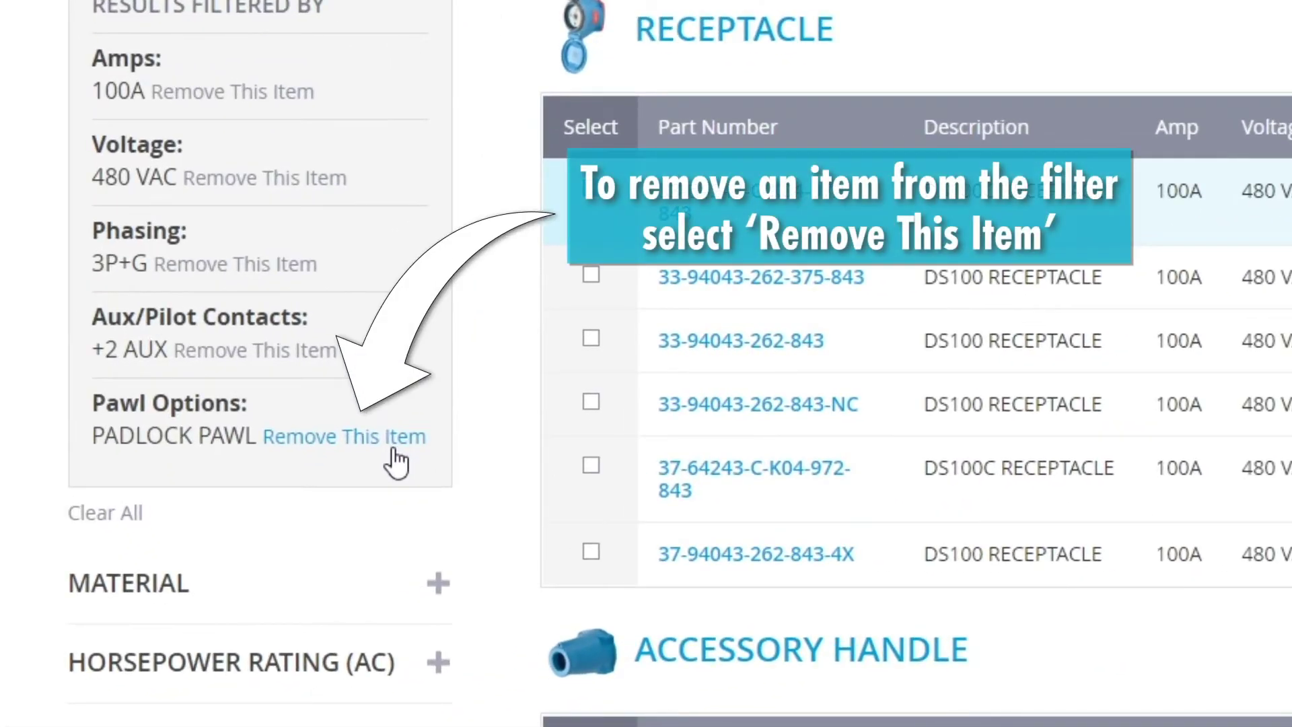
{"action": "left_click", "coordinate": [393, 451]}
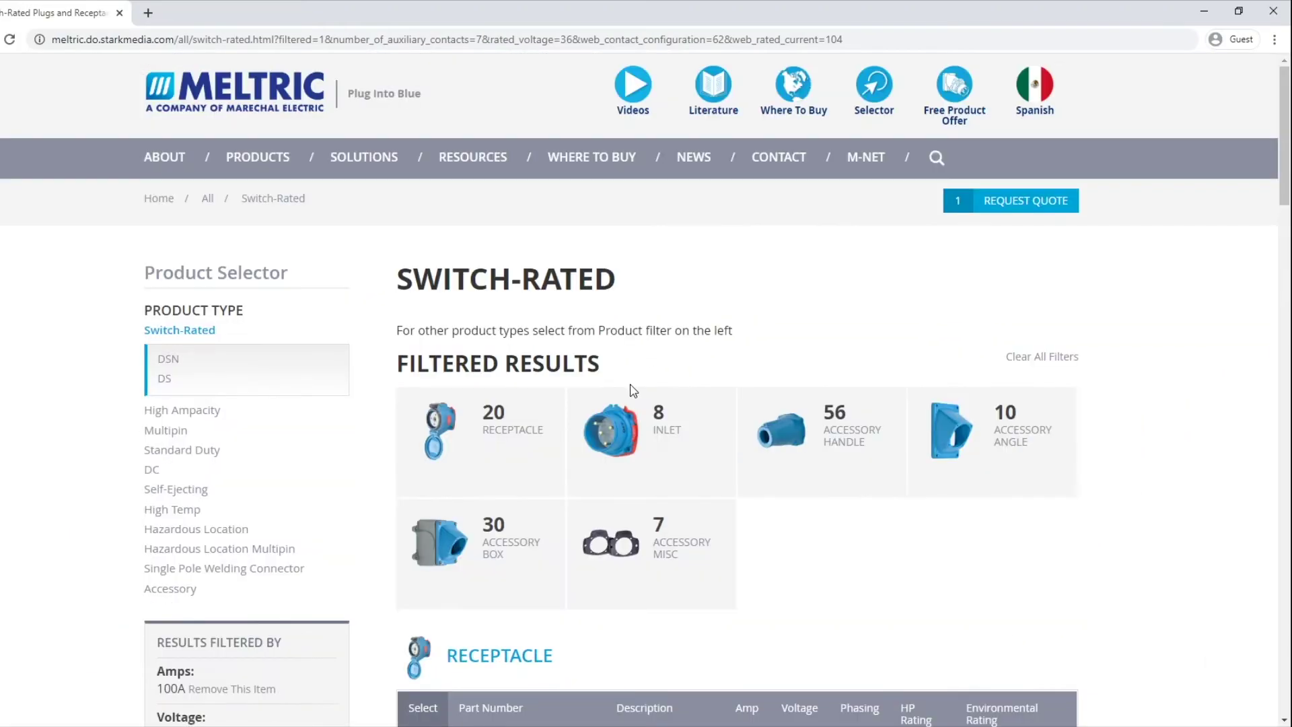
{"action": "scroll", "coordinate": [632, 390], "scroll_direction": "down", "scroll_amount": 7}
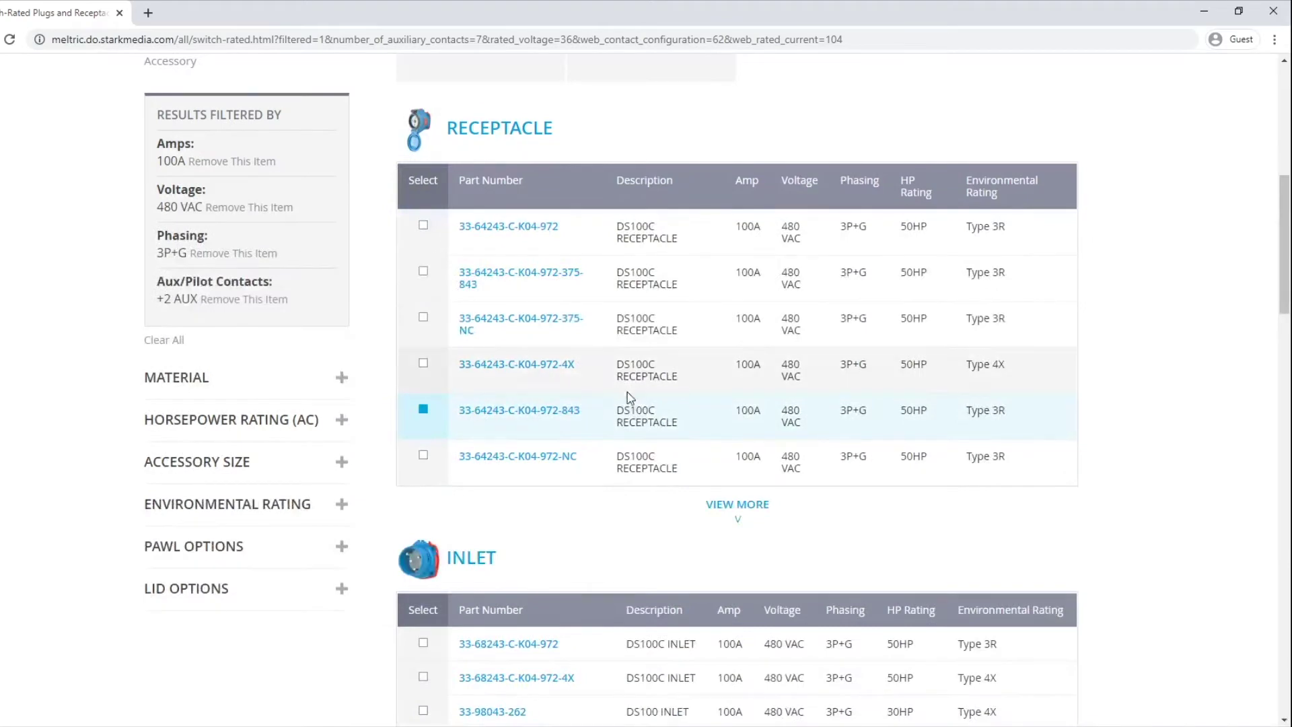
{"action": "scroll", "coordinate": [629, 397], "scroll_direction": "down", "scroll_amount": 2}
{"action": "scroll", "coordinate": [613, 457], "scroll_direction": "down", "scroll_amount": 2}
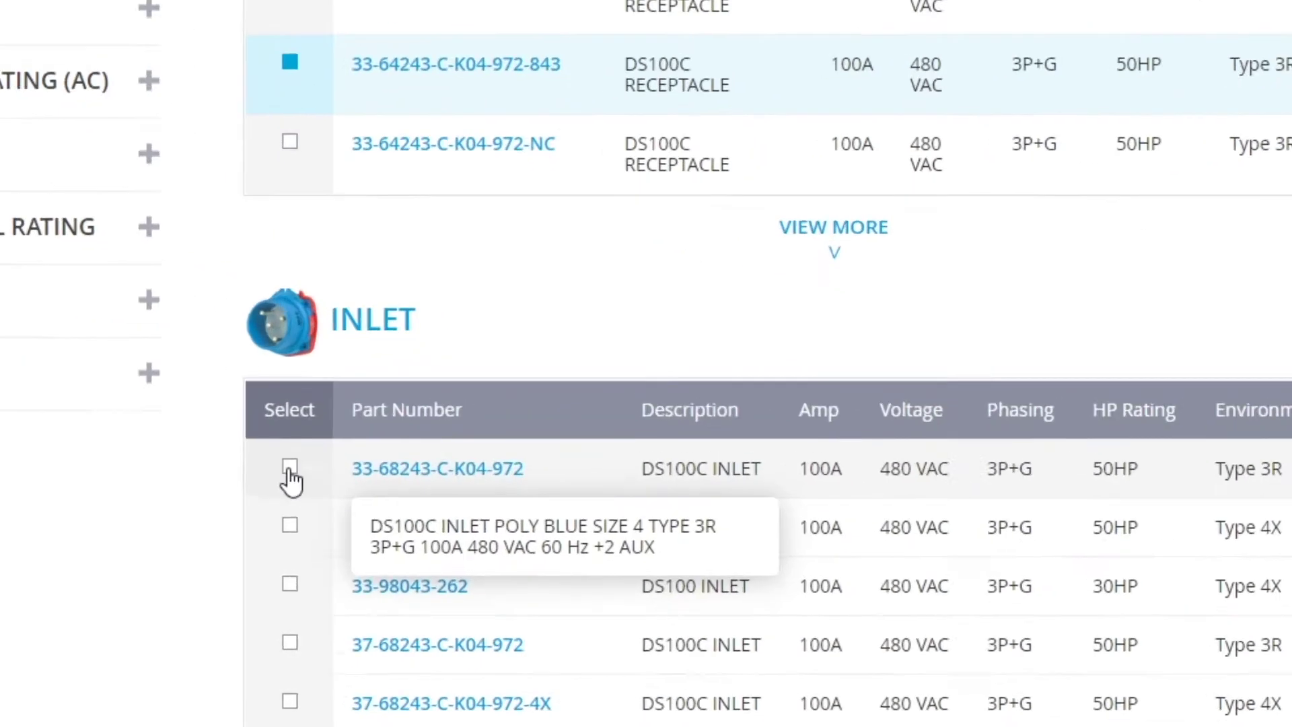
{"action": "left_click", "coordinate": [423, 417]}
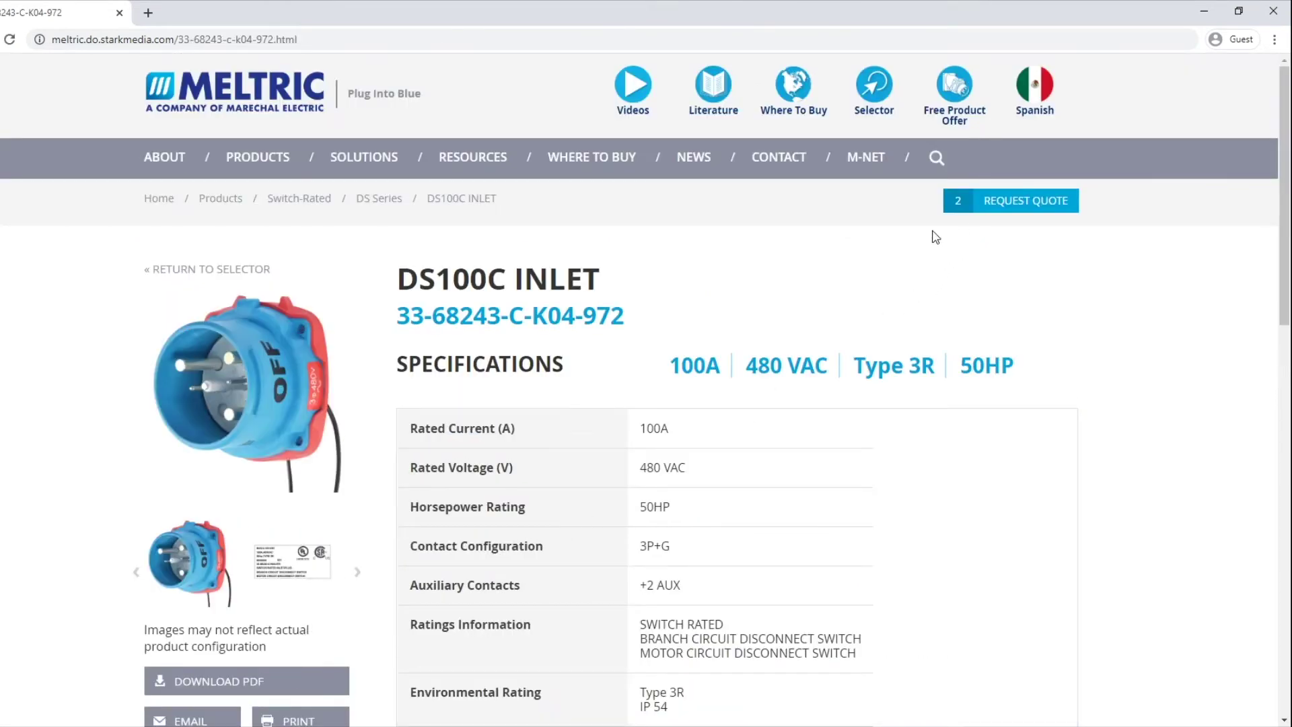
{"action": "left_click", "coordinate": [230, 270]}
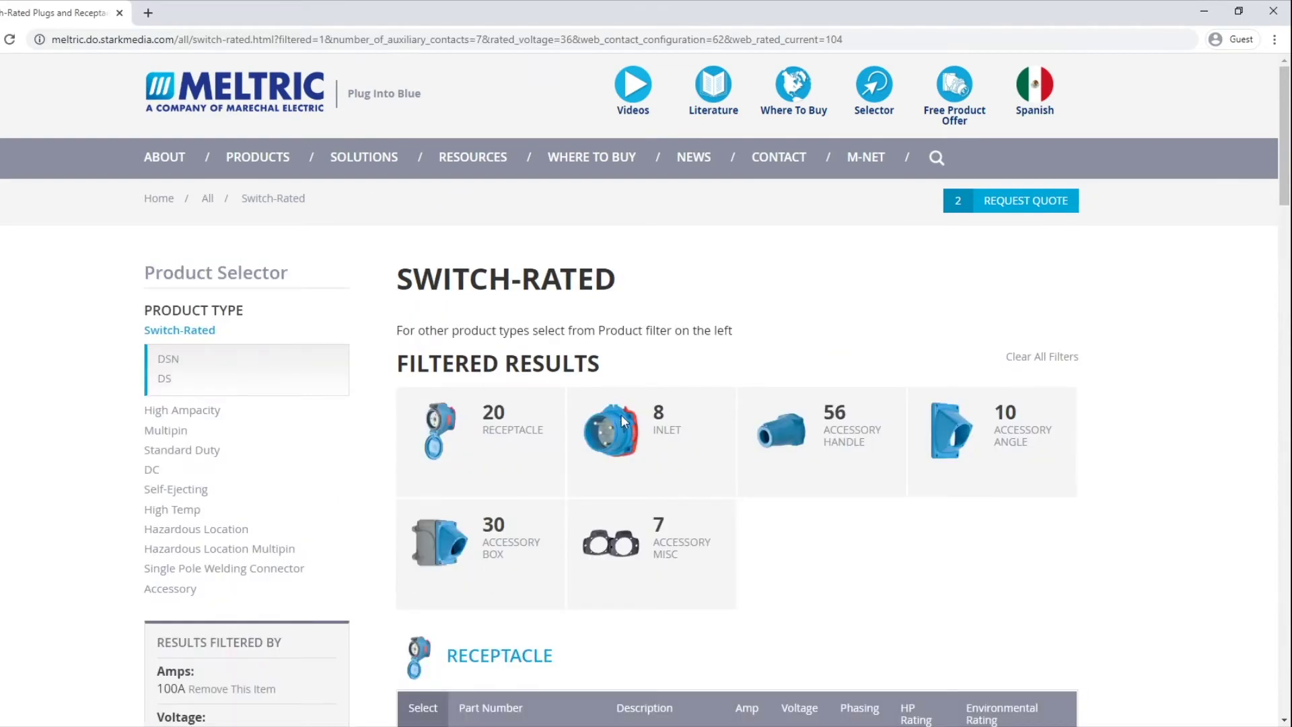
Step: Add the 514P0N05 handle to the quote request
{"action": "scroll", "coordinate": [645, 475], "scroll_direction": "down", "scroll_amount": 15}
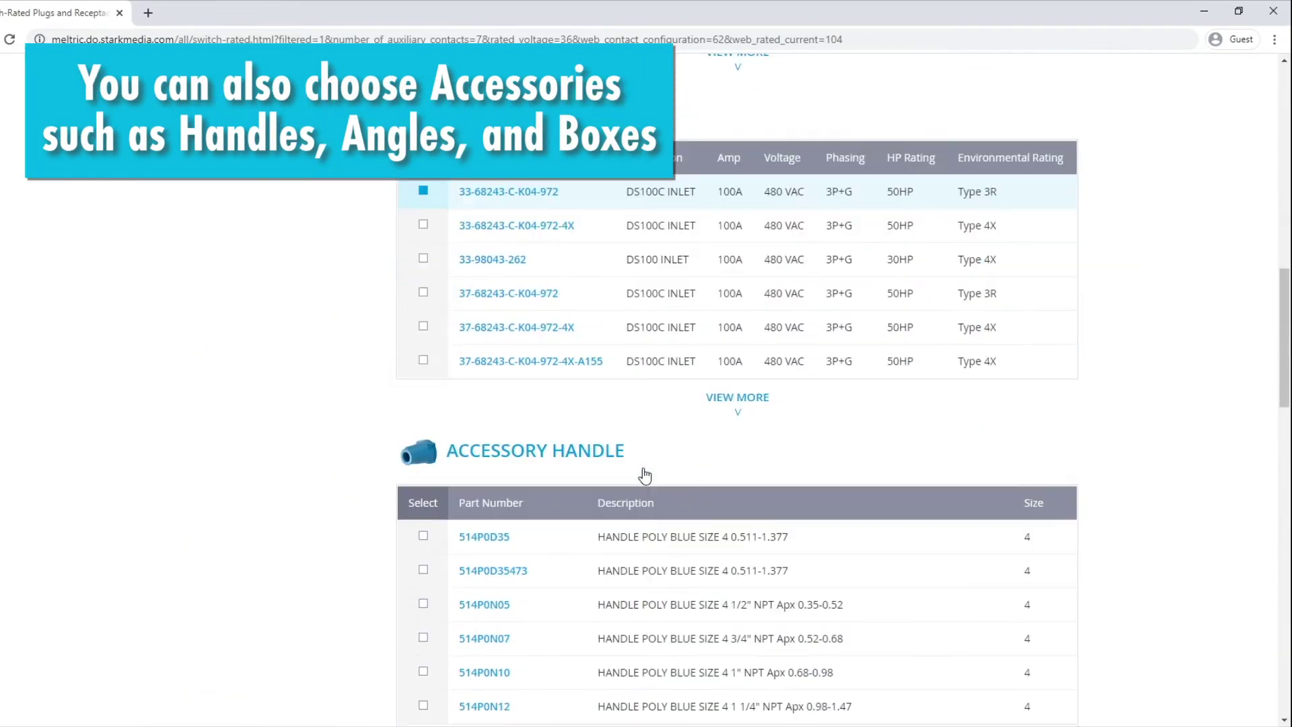
{"action": "scroll", "coordinate": [644, 475], "scroll_direction": "down", "scroll_amount": 2}
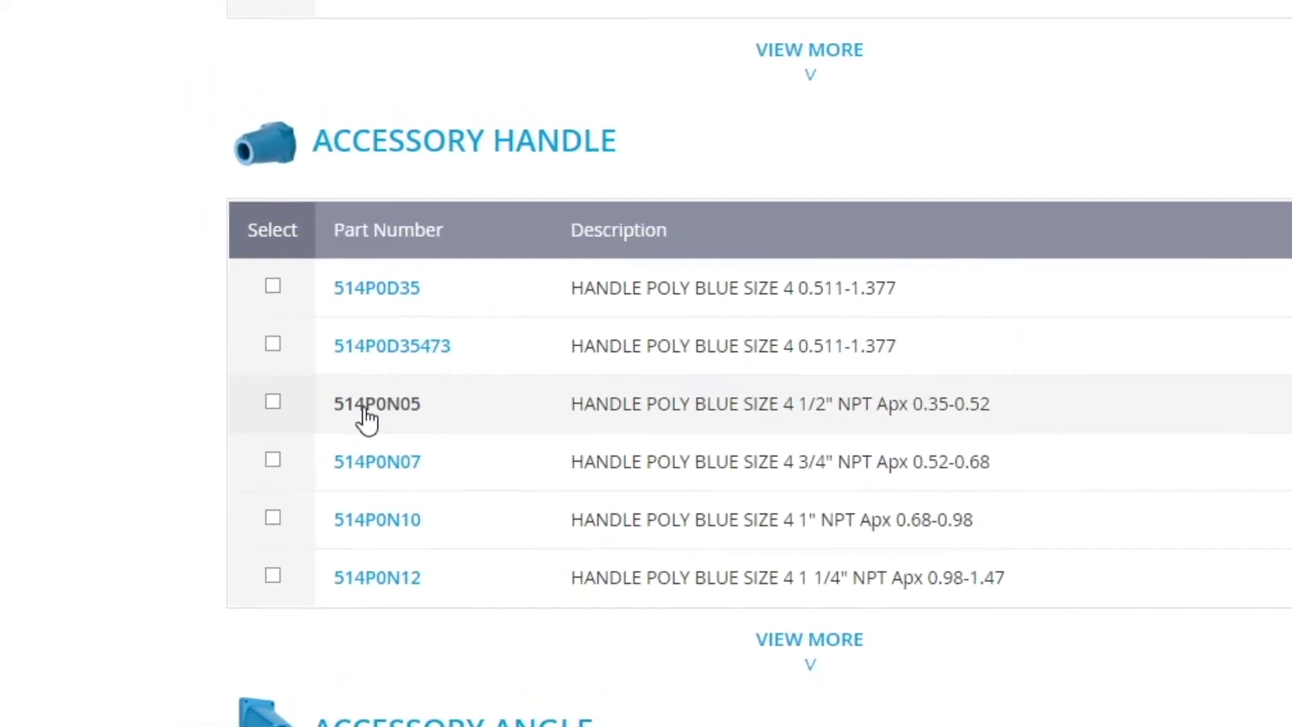
{"action": "left_click", "coordinate": [369, 406]}
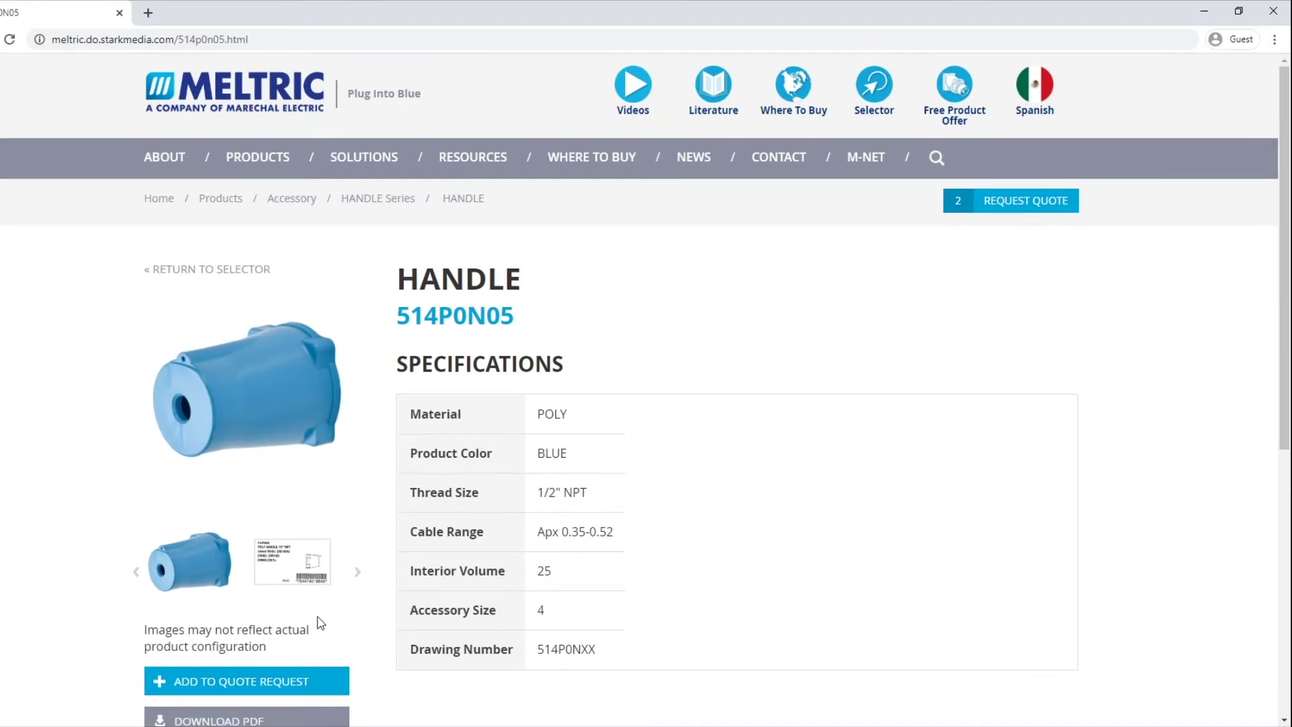
{"action": "left_click", "coordinate": [311, 686]}
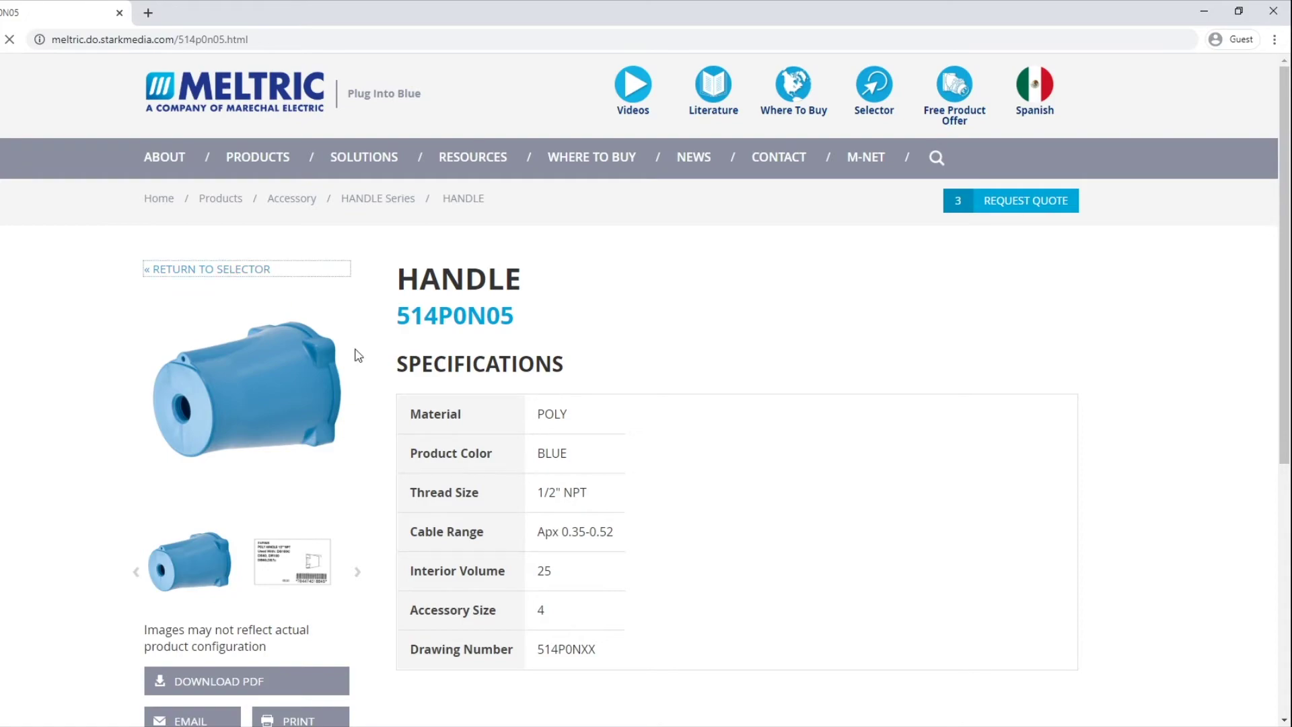
Step: Add the 714C3N10 box/angle adapter from Accessory Box to the quote, then return to the selector
{"action": "scroll", "coordinate": [651, 431], "scroll_direction": "down", "scroll_amount": 3}
{"action": "scroll", "coordinate": [648, 428], "scroll_direction": "down", "scroll_amount": 5}
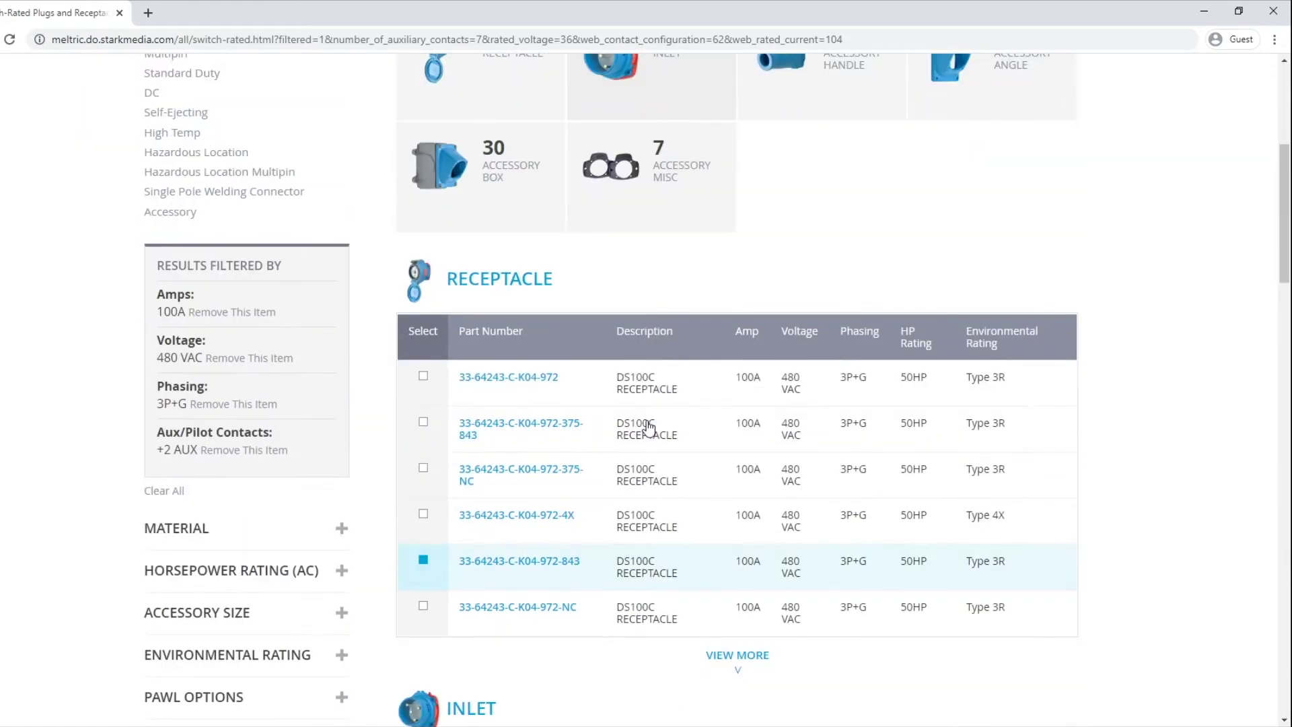
{"action": "scroll", "coordinate": [663, 412], "scroll_direction": "down", "scroll_amount": 13}
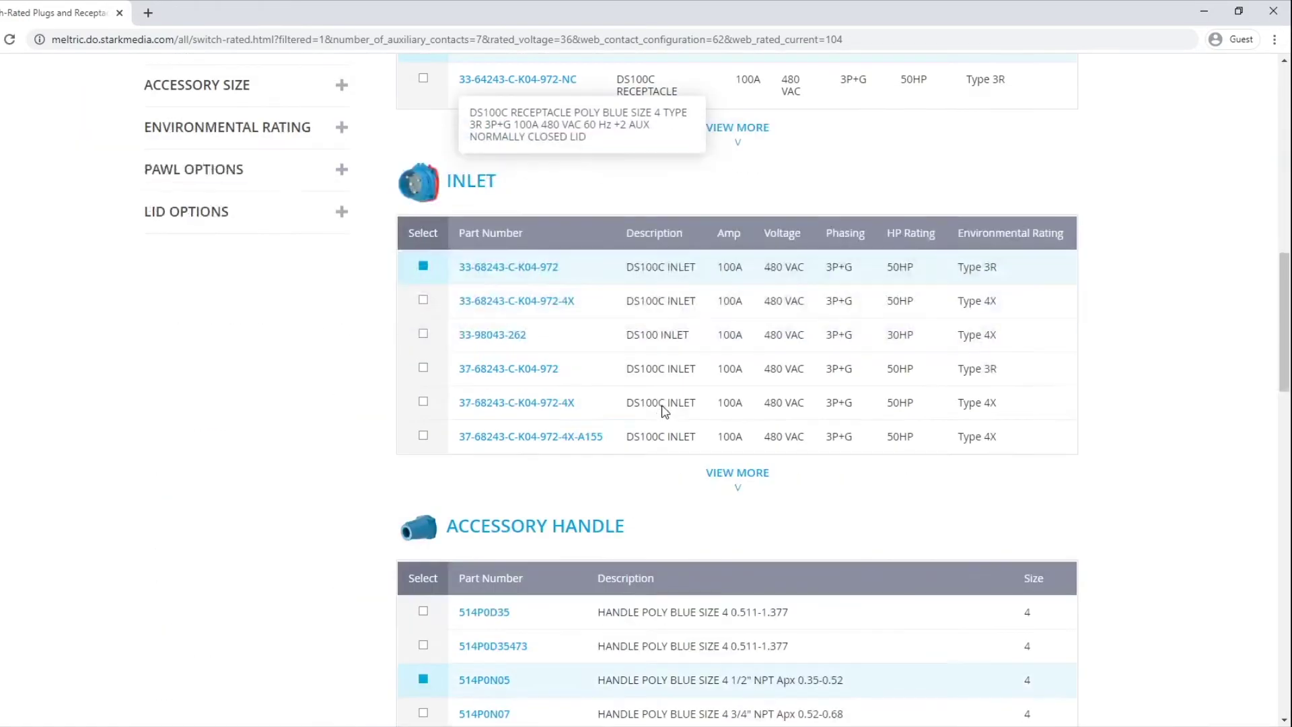
{"action": "scroll", "coordinate": [665, 411], "scroll_direction": "down", "scroll_amount": 5}
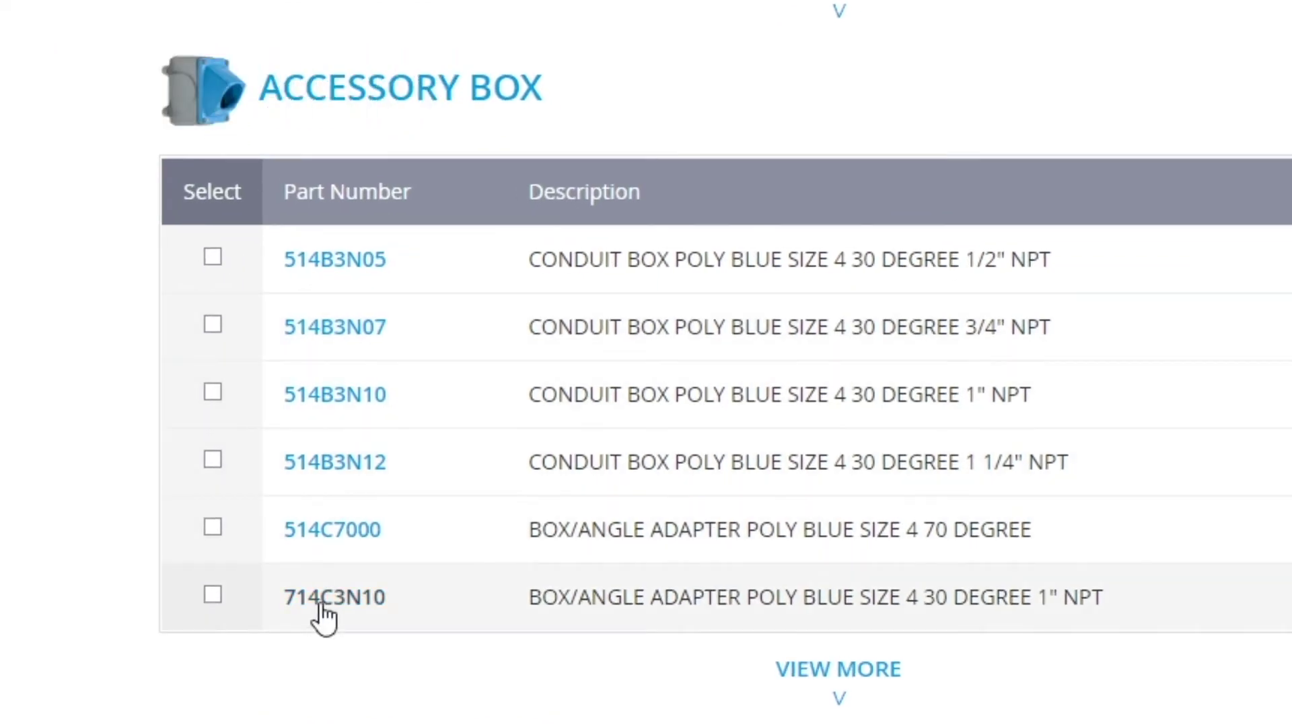
{"action": "left_click", "coordinate": [330, 598]}
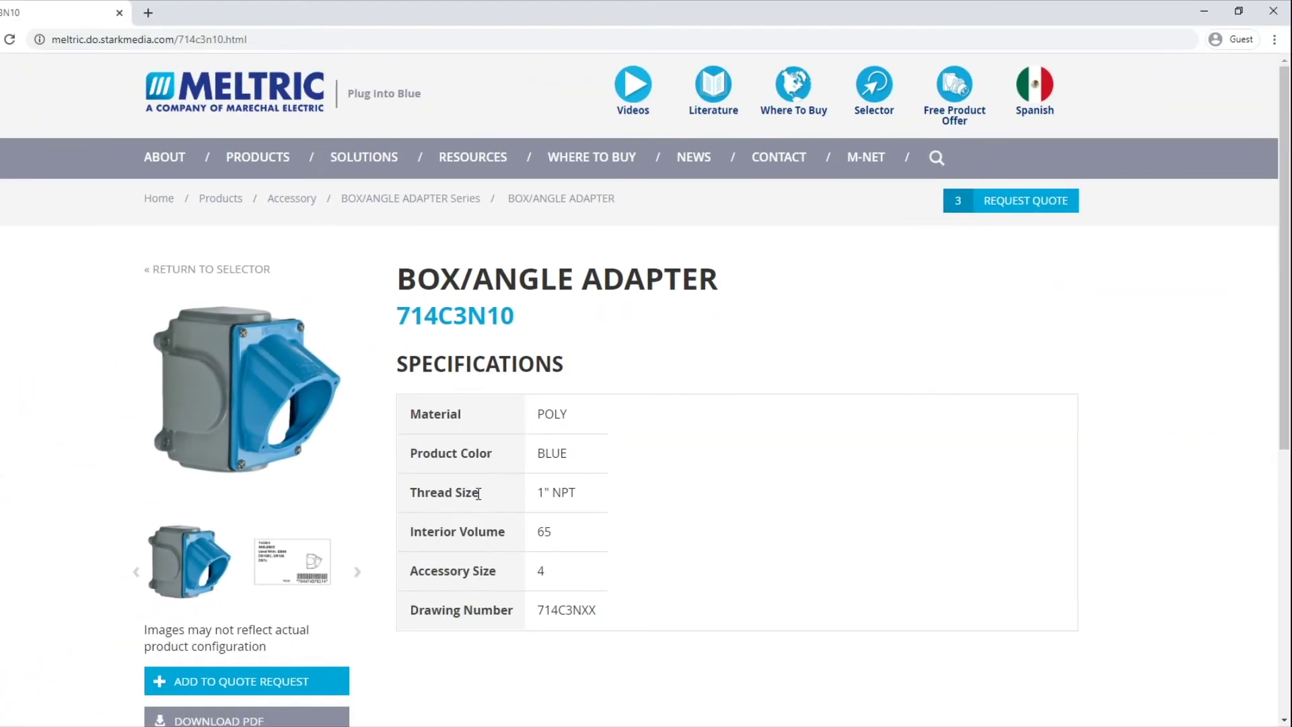
{"action": "left_click", "coordinate": [289, 669]}
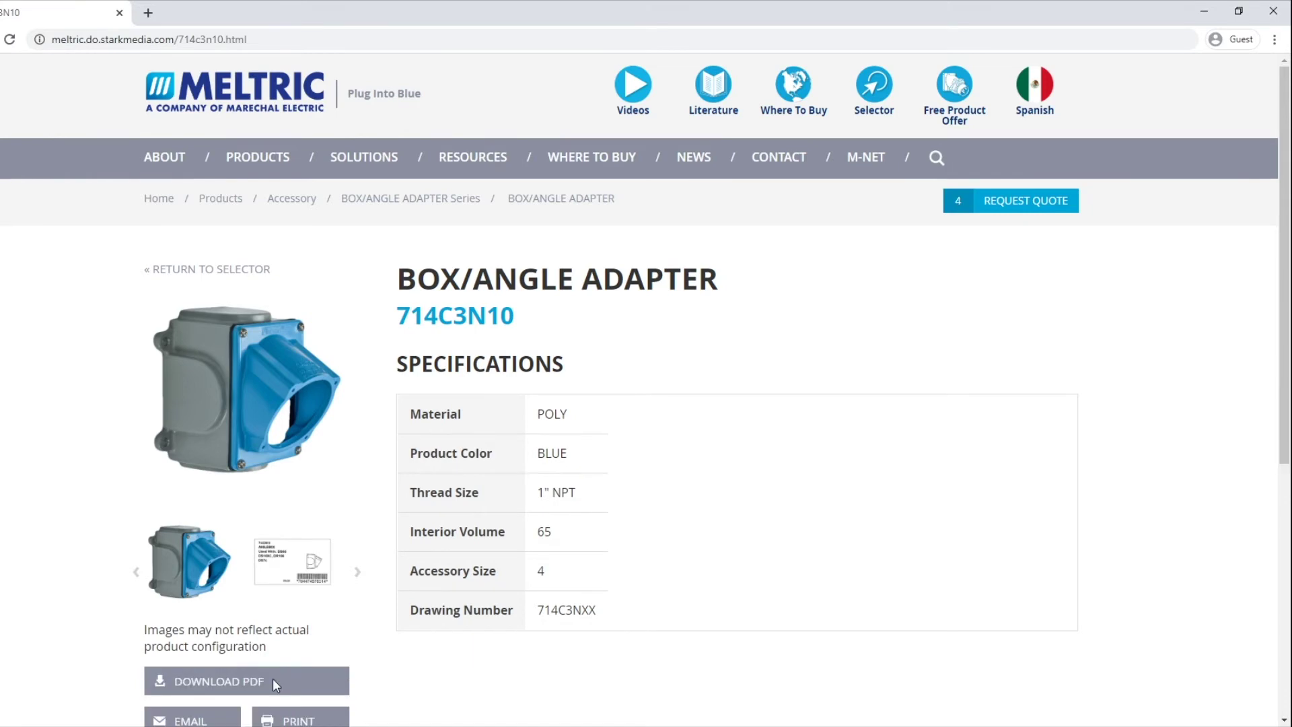
{"action": "left_click", "coordinate": [219, 271]}
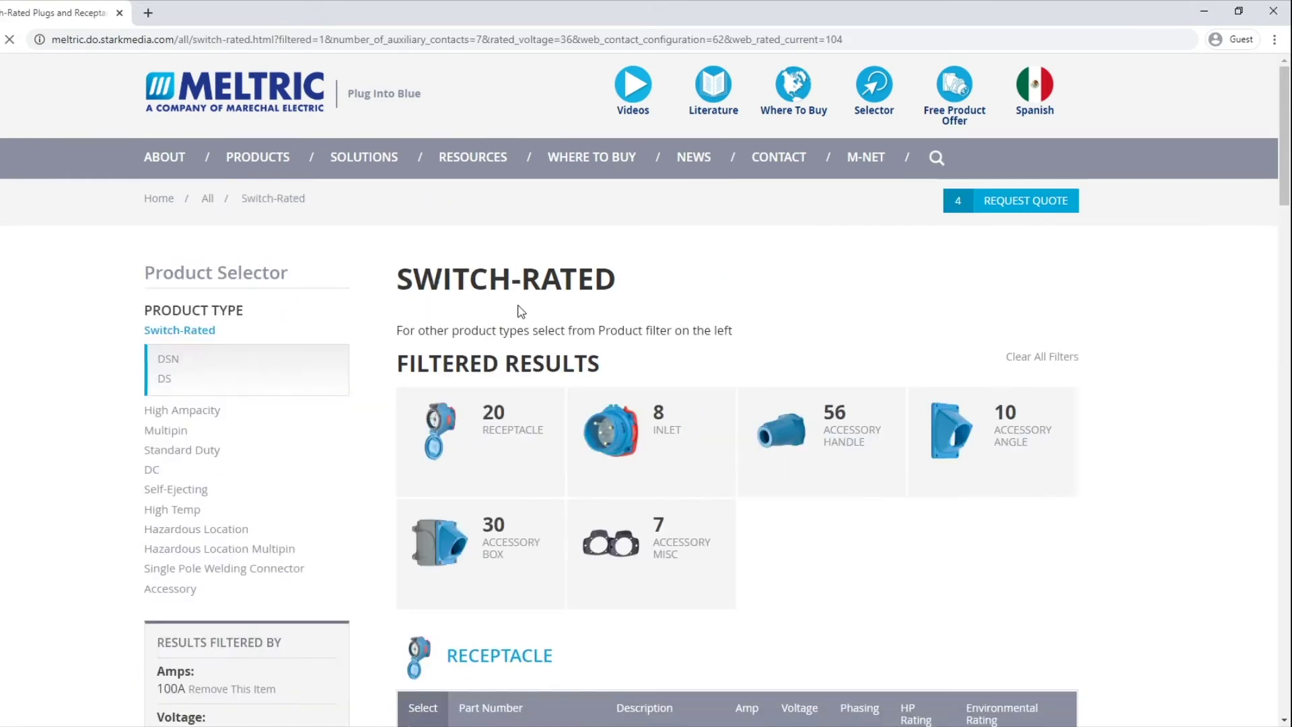
Step: Add the 31-6A346 draw plate from Accessory Misc to the quote request
{"action": "scroll", "coordinate": [575, 341], "scroll_direction": "down", "scroll_amount": 13}
{"action": "scroll", "coordinate": [575, 341], "scroll_direction": "down", "scroll_amount": 15}
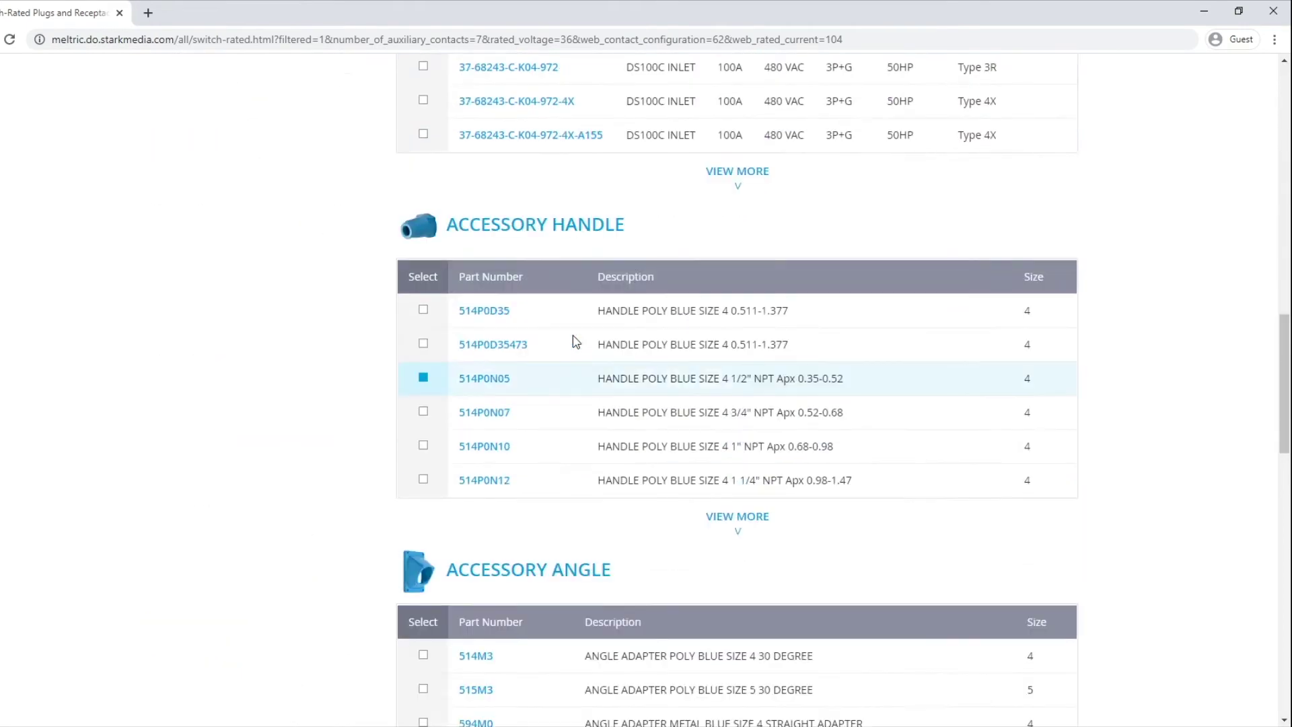
{"action": "scroll", "coordinate": [575, 341], "scroll_direction": "down", "scroll_amount": 2}
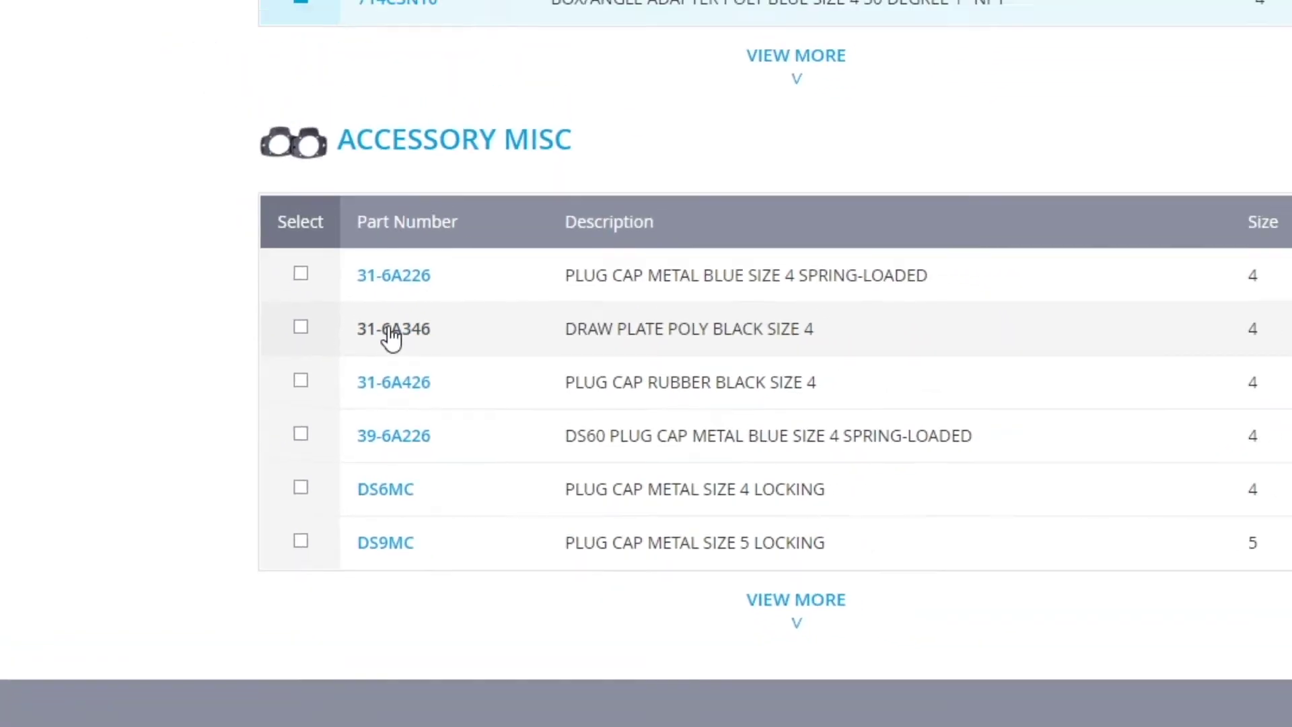
{"action": "left_click", "coordinate": [322, 279]}
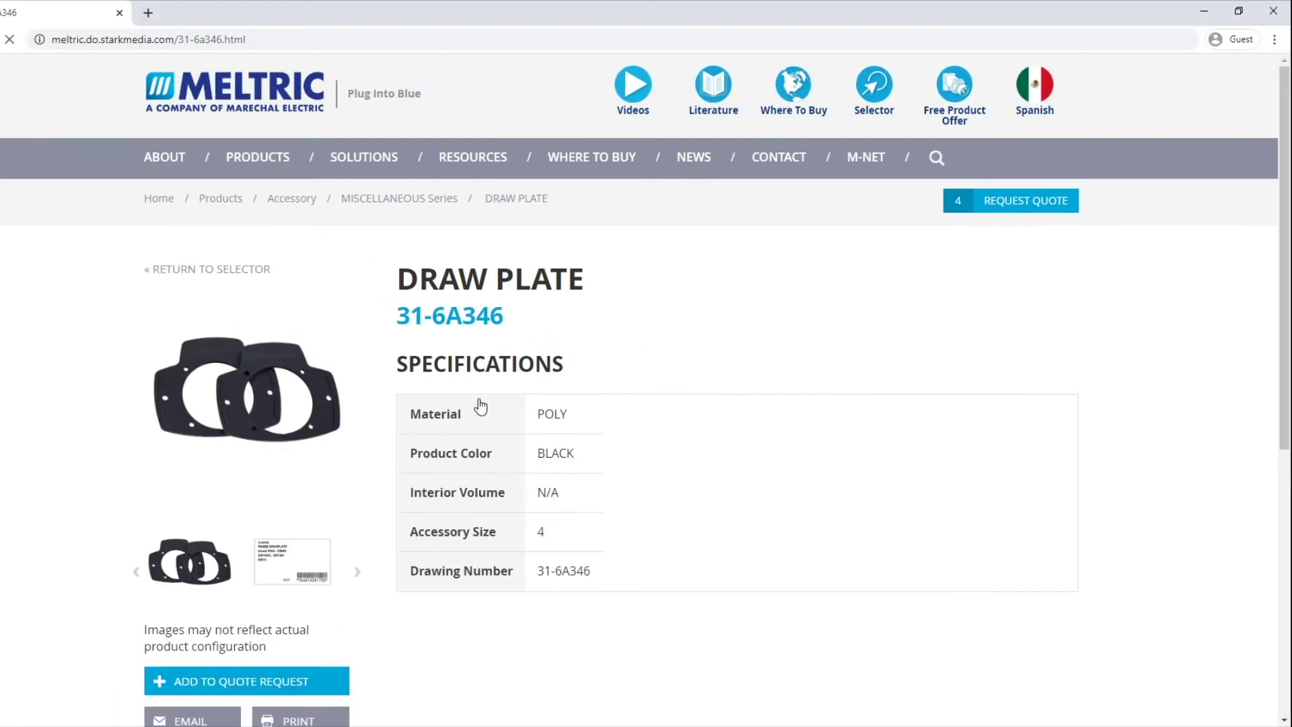
{"action": "left_click", "coordinate": [318, 692]}
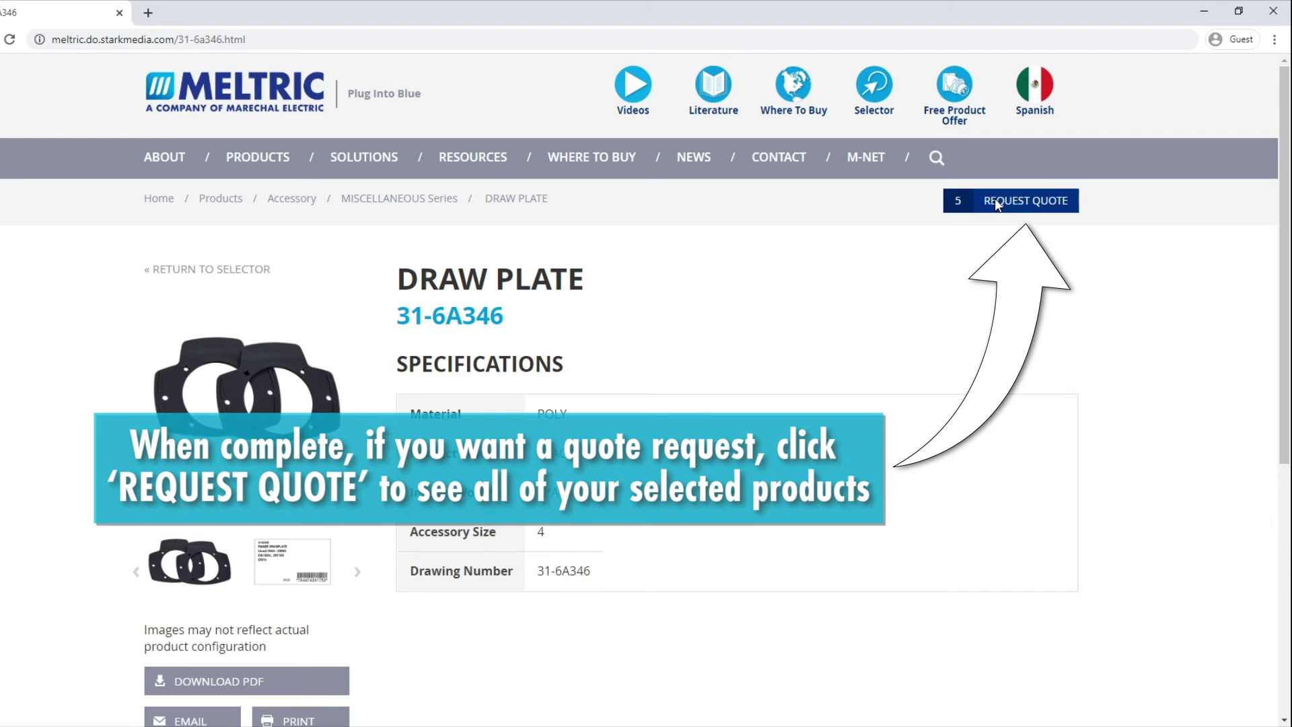
Step: Open the quote request and set the part quantities to 1
{"action": "left_click", "coordinate": [994, 198]}
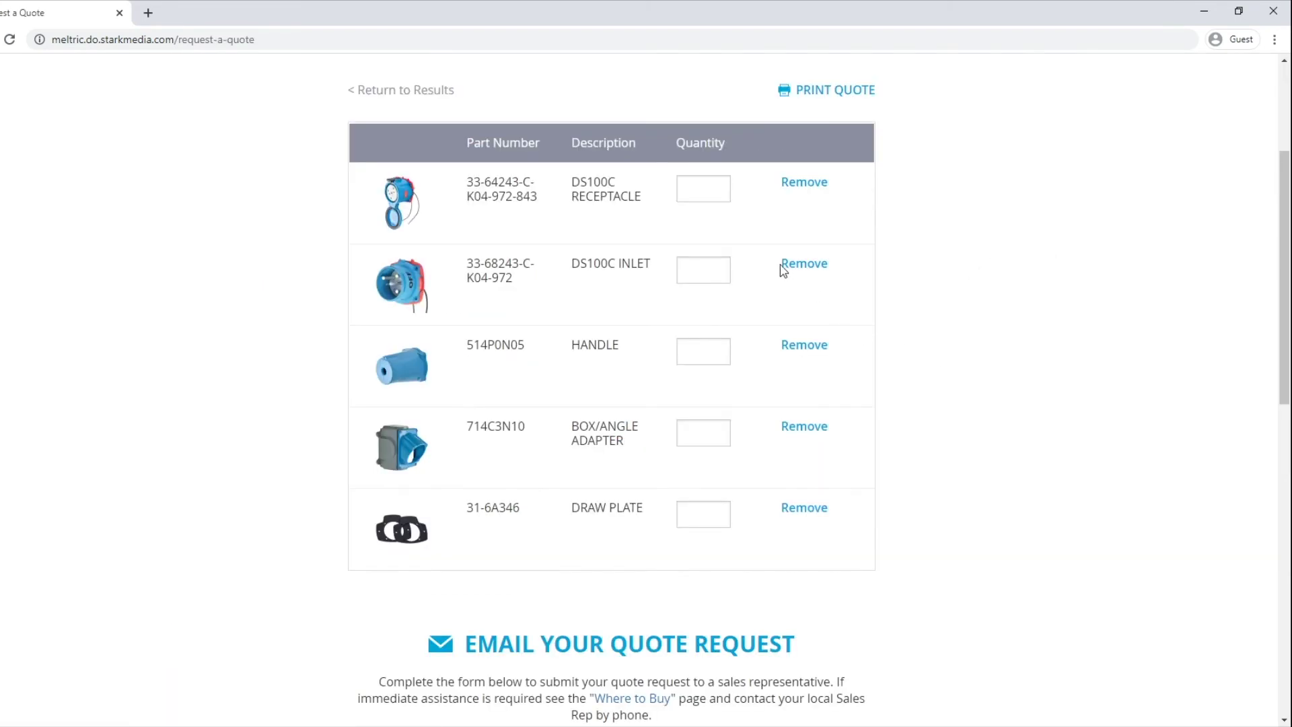
{"action": "left_click", "coordinate": [715, 186]}
{"action": "type", "text": "1"}
{"action": "key", "text": "Tab"}
{"action": "left_click", "coordinate": [697, 275]}
{"action": "type", "text": "1"}
Step: Enter the contact's first name, last name and company name
{"action": "scroll", "coordinate": [928, 455], "scroll_direction": "down", "scroll_amount": 7}
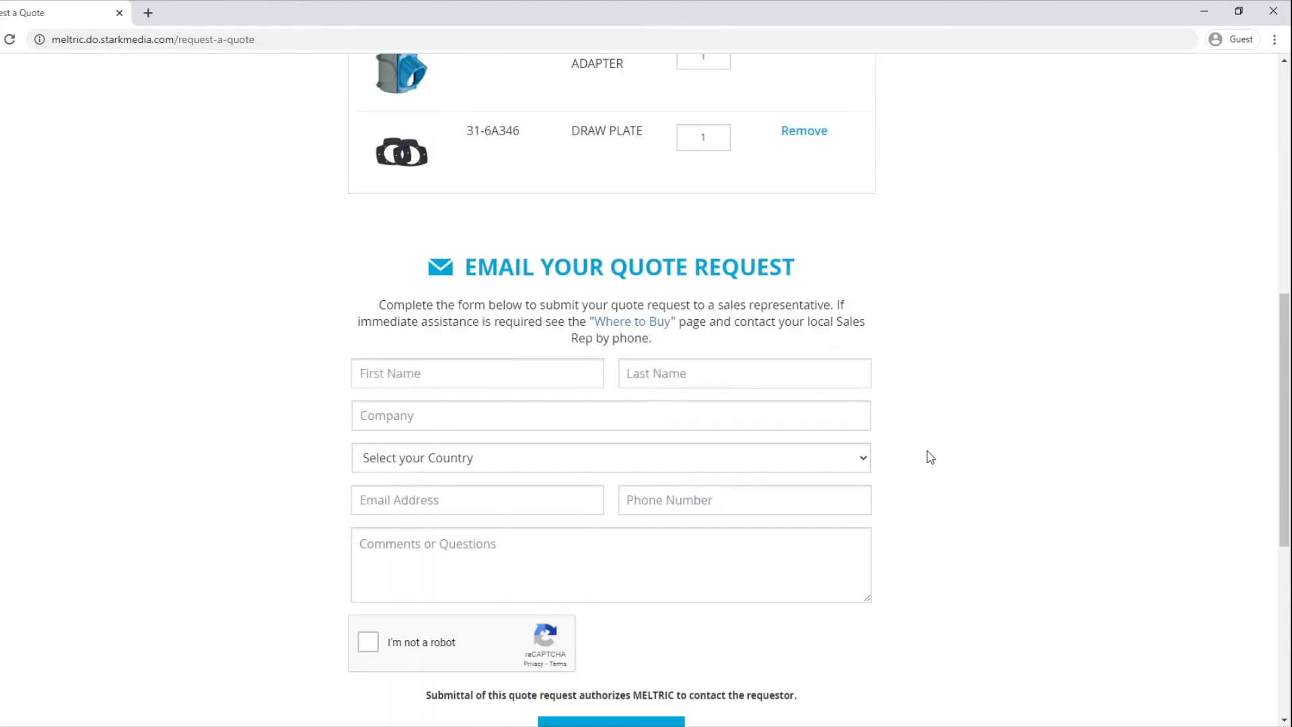
{"action": "key", "text": "Tab"}
{"action": "key", "text": "Tab"}
{"action": "type", "text": "MELTRIC Corporation"}
Step: Fill in country United States, city, state, zip, e-mail and phone, and comment 'Quote Request'
{"action": "key", "text": "Tab"}
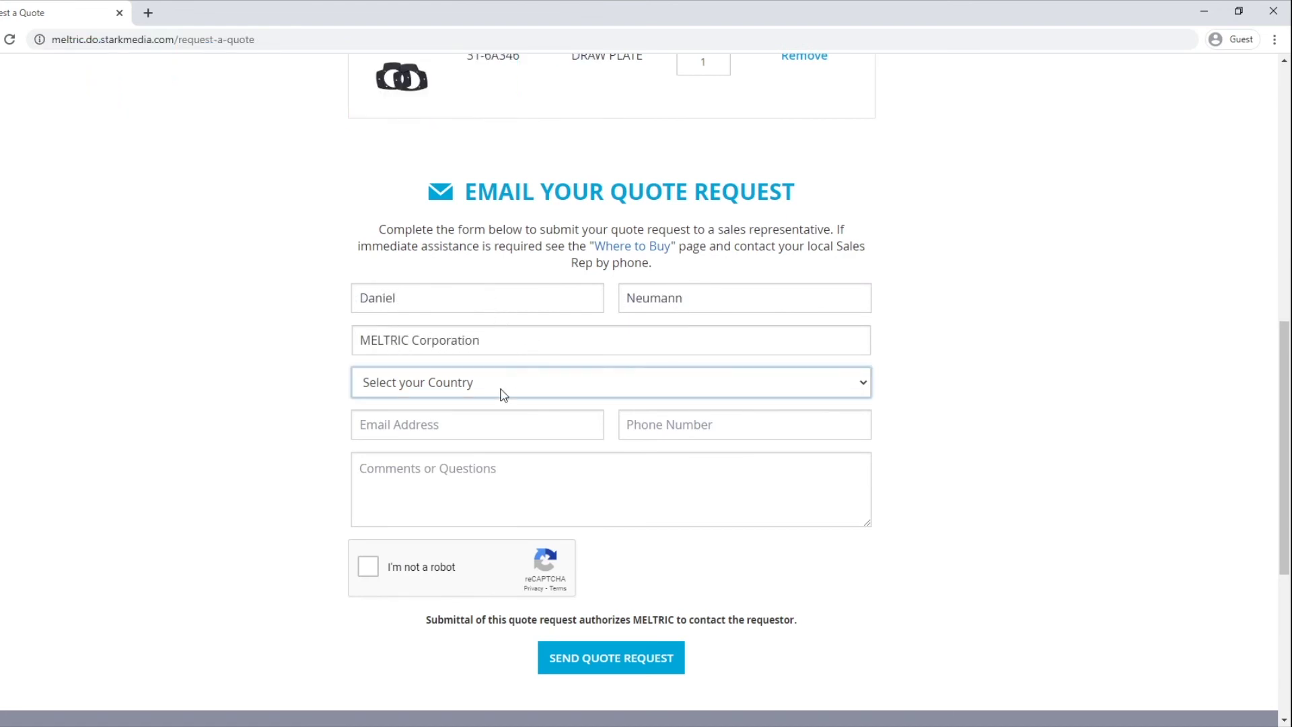
{"action": "type", "text": "United States"}
{"action": "key", "text": "Tab"}
{"action": "type", "text": "Franklin"}
{"action": "key", "text": "Tab"}
{"action": "type", "text": "Wisconsin"}
{"action": "key", "text": "Tab"}
{"action": "type", "text": "5"}
{"action": "key", "text": "Tab"}
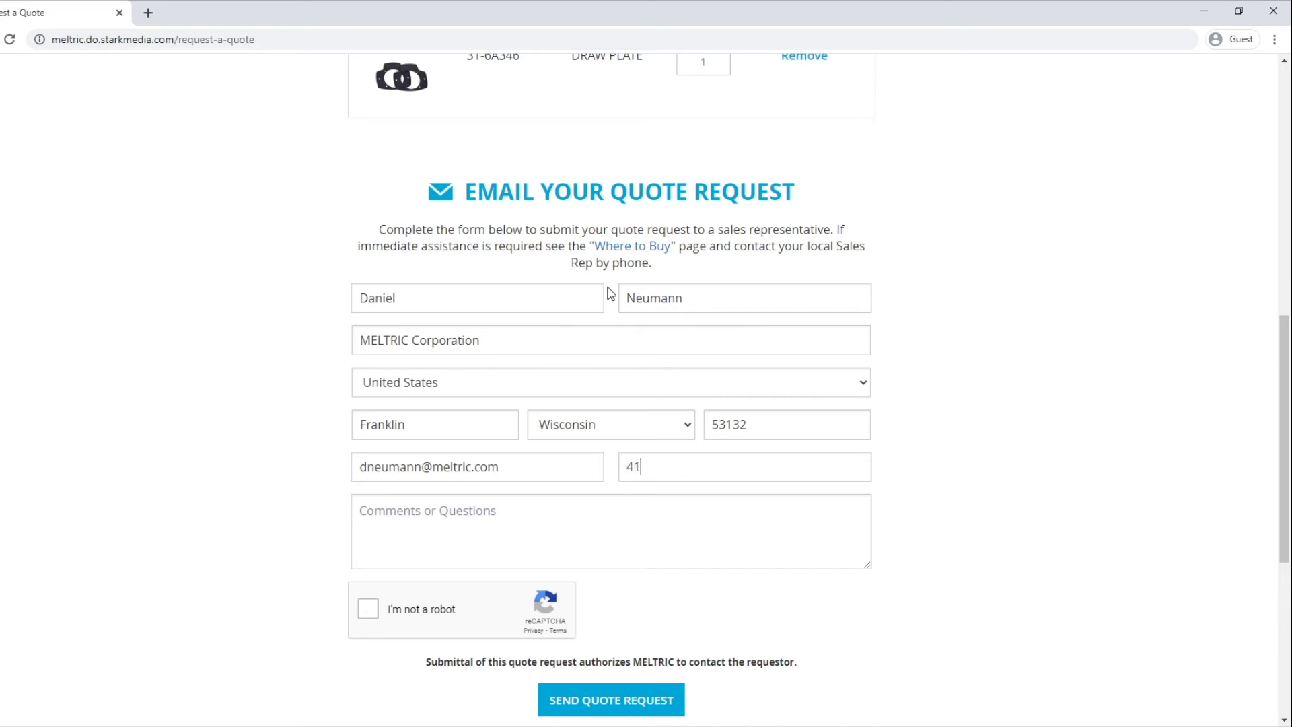
{"action": "key", "text": "Tab"}
{"action": "type", "text": "Quote Request"}
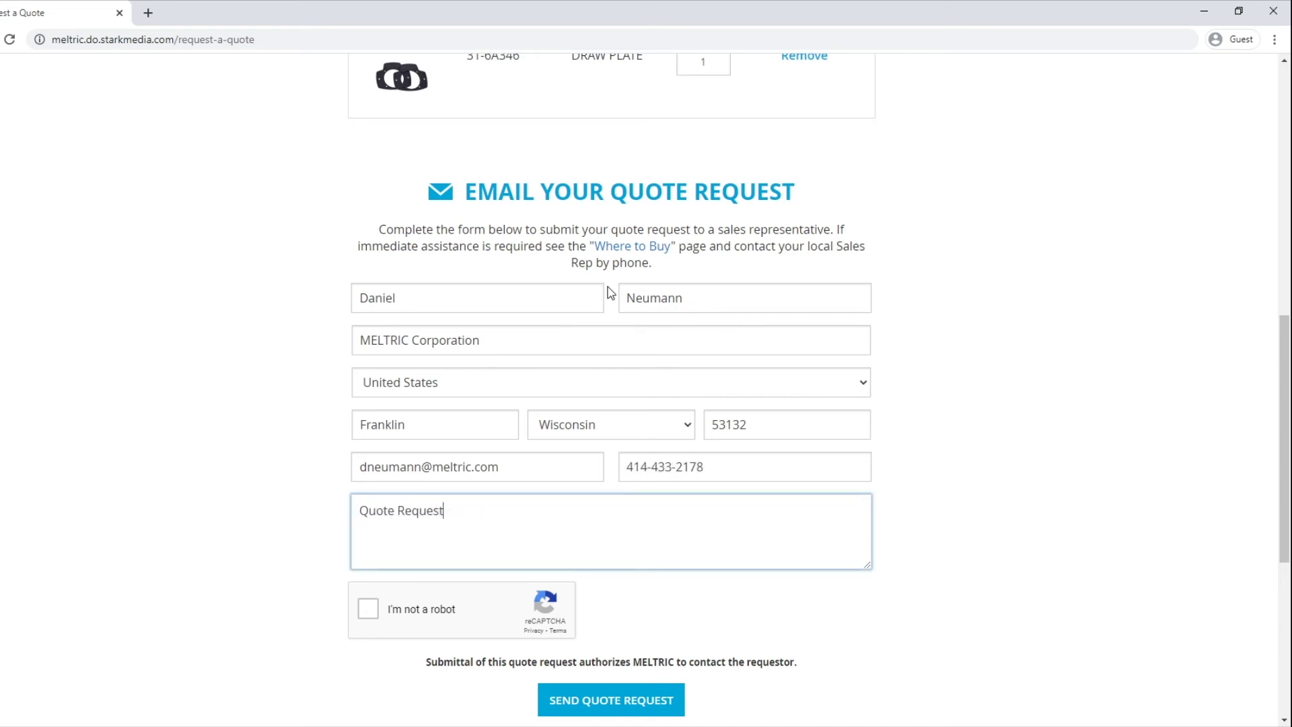
Step: Pass the reCAPTCHA by selecting the eight crosswalk tiles, then send the quote request
{"action": "left_click", "coordinate": [386, 613]}
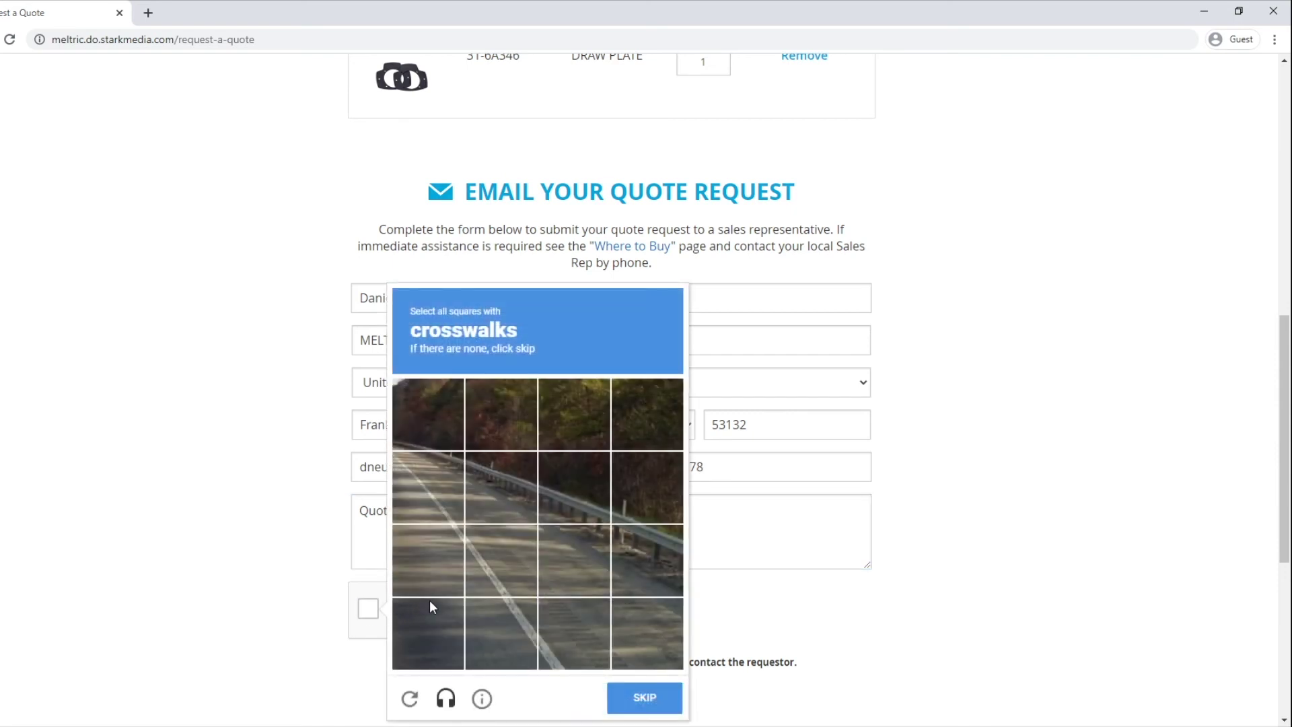
{"action": "left_click", "coordinate": [427, 470]}
{"action": "left_click", "coordinate": [432, 551]}
{"action": "left_click", "coordinate": [428, 629]}
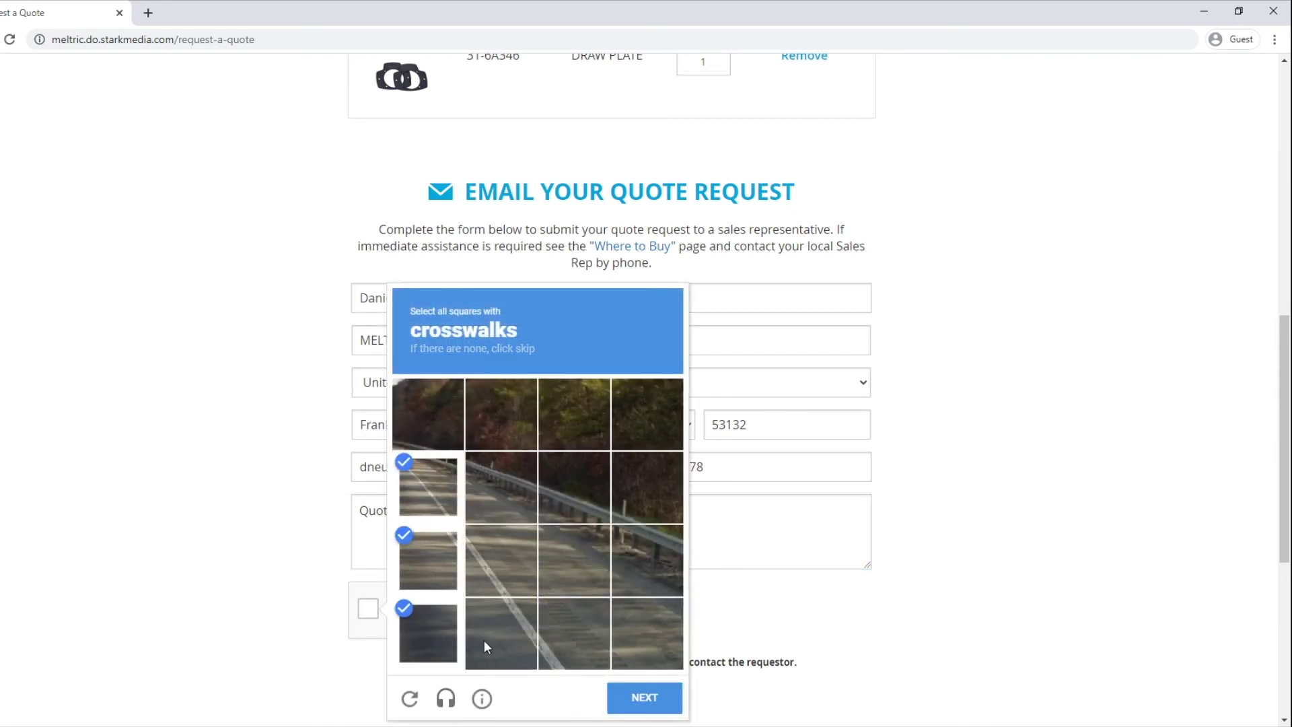
{"action": "left_click", "coordinate": [501, 632]}
{"action": "left_click", "coordinate": [513, 569]}
{"action": "left_click", "coordinate": [507, 499]}
{"action": "left_click", "coordinate": [572, 562]}
{"action": "left_click", "coordinate": [585, 637]}
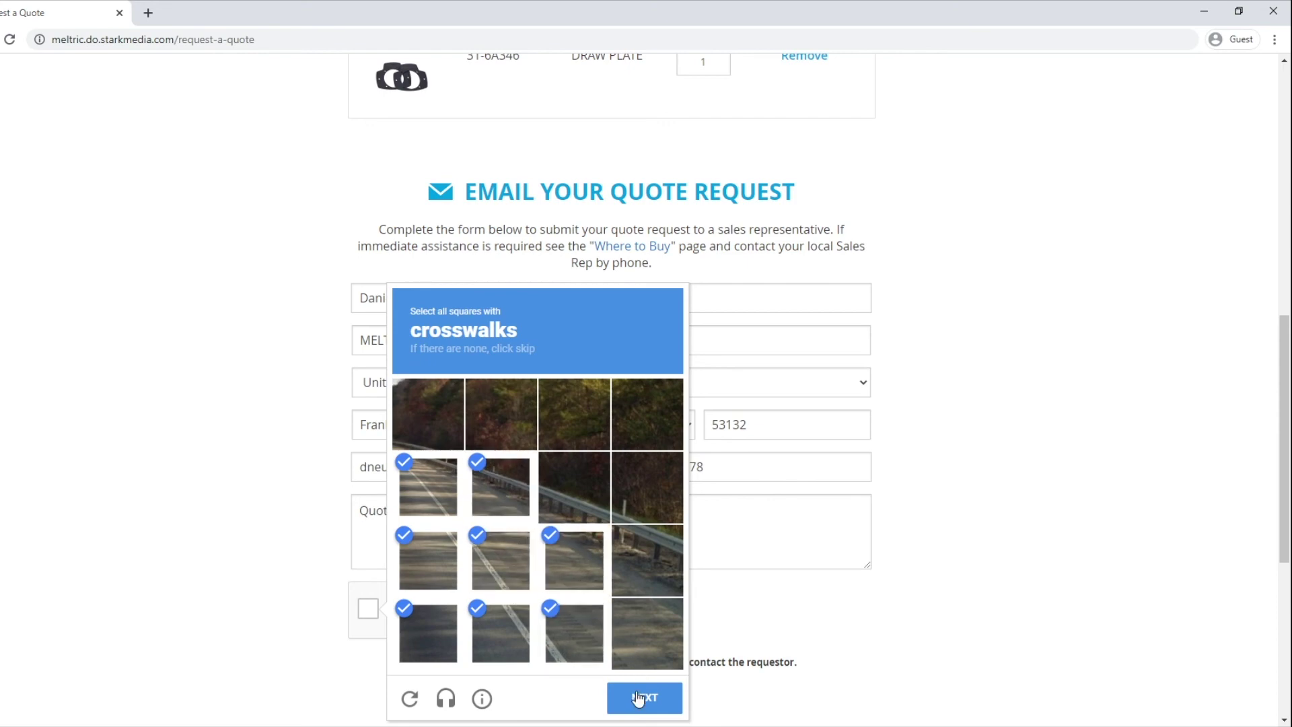
{"action": "left_click", "coordinate": [637, 697]}
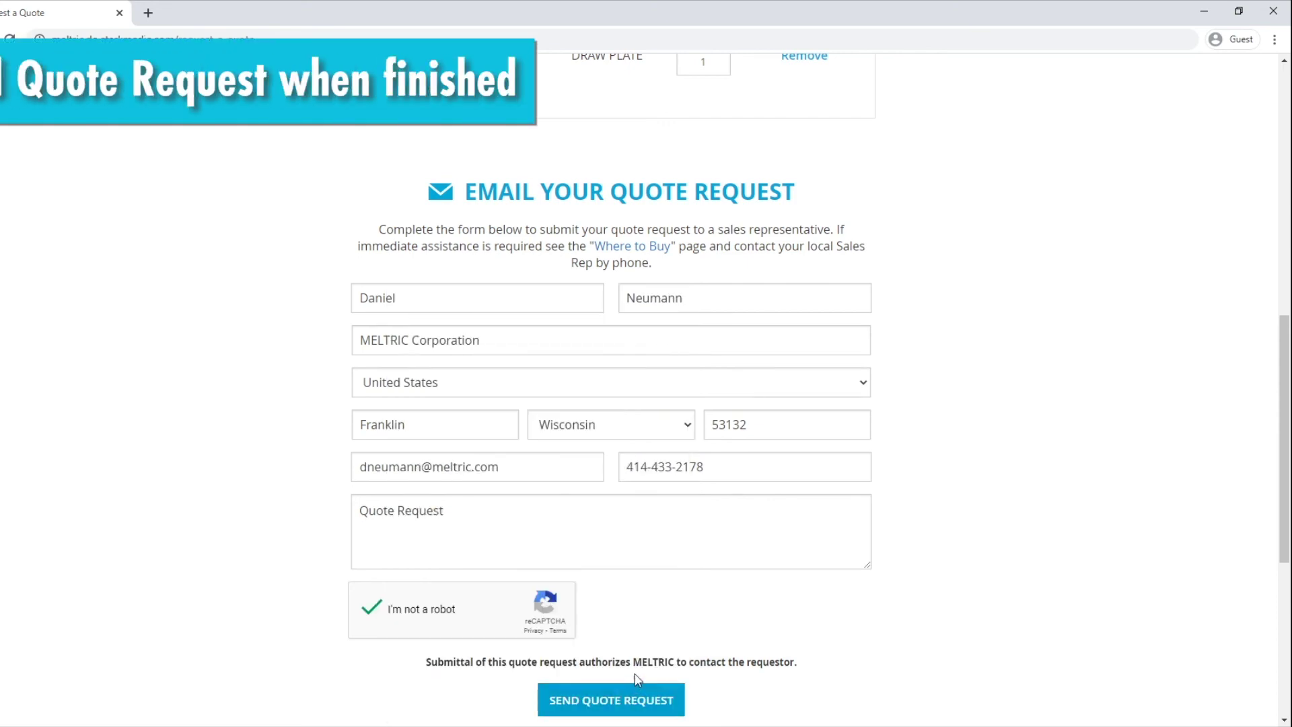
{"action": "scroll", "coordinate": [635, 614], "scroll_direction": "down", "scroll_amount": 2}
{"action": "left_click", "coordinate": [628, 557]}
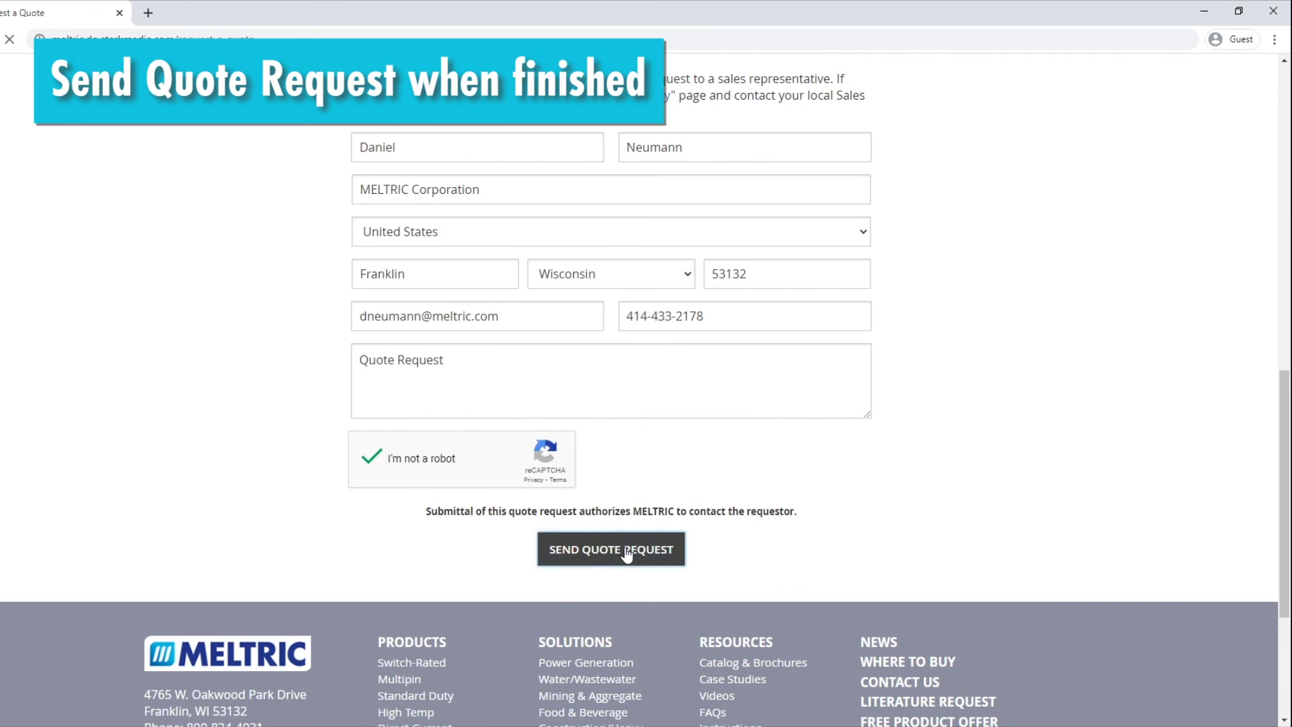